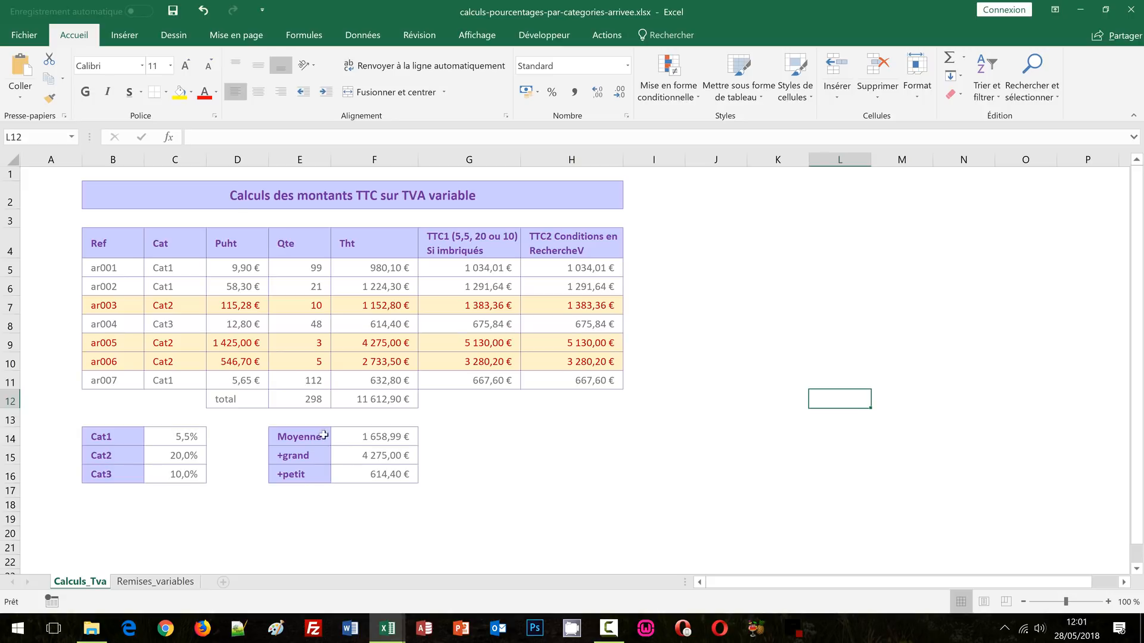
# Step: Examine the VAT rates per category, the item references and their categories in the finished Calculs_Tva sheet
pyautogui.moveTo(187, 439); pyautogui.dragTo(192, 478)
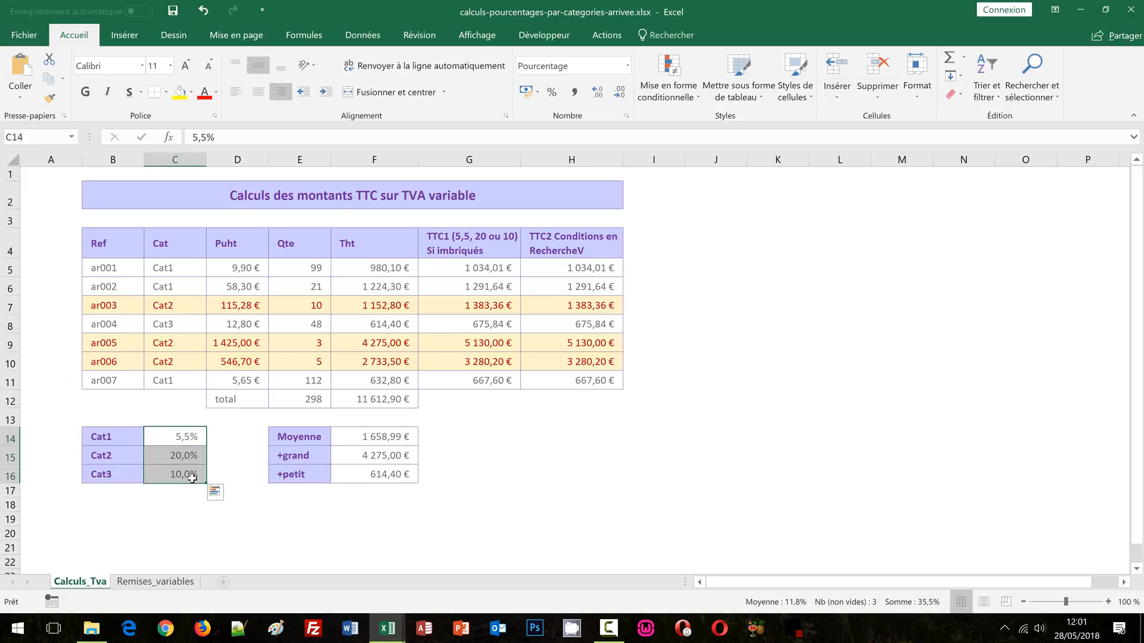
pyautogui.click(301, 306)
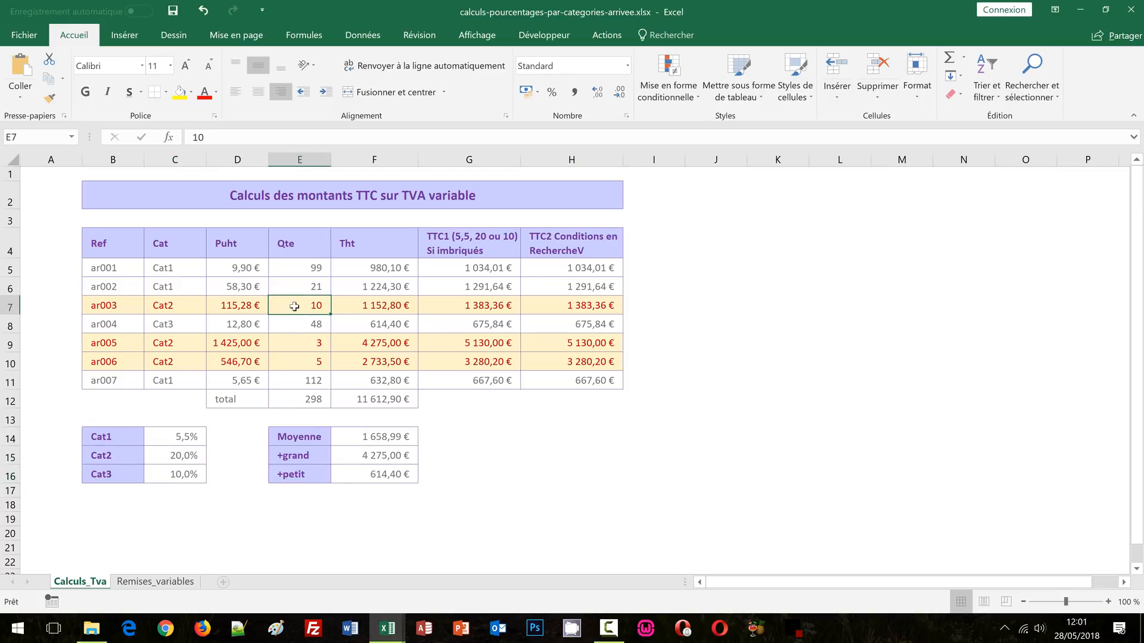
pyautogui.moveTo(105, 268); pyautogui.dragTo(116, 375)
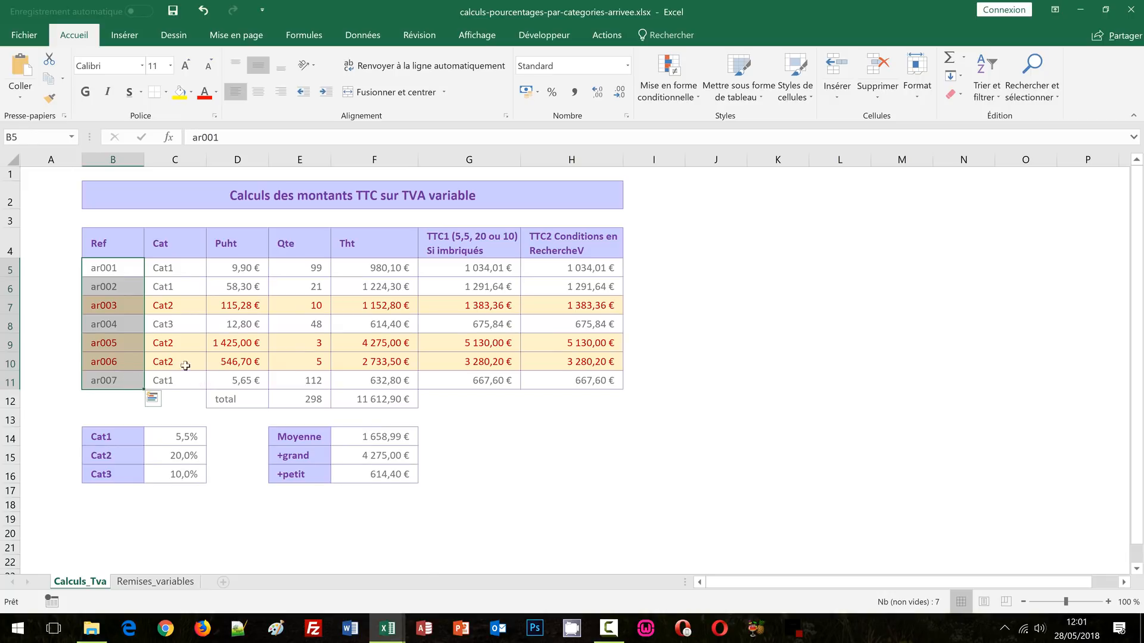
pyautogui.moveTo(166, 268); pyautogui.dragTo(176, 383)
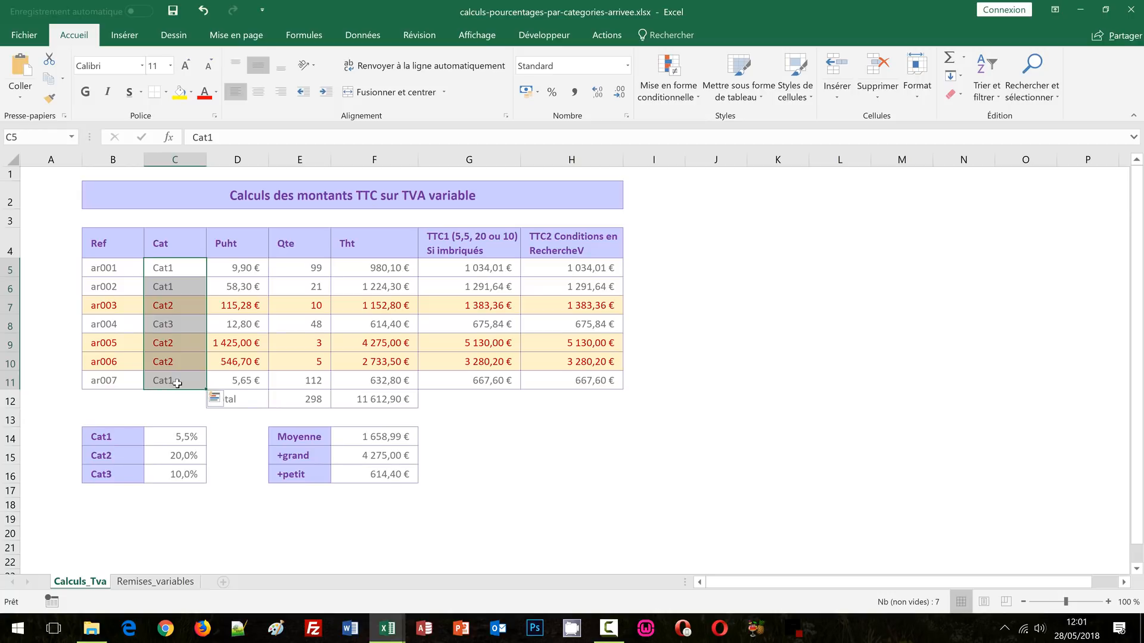
pyautogui.moveTo(113, 437); pyautogui.dragTo(181, 468)
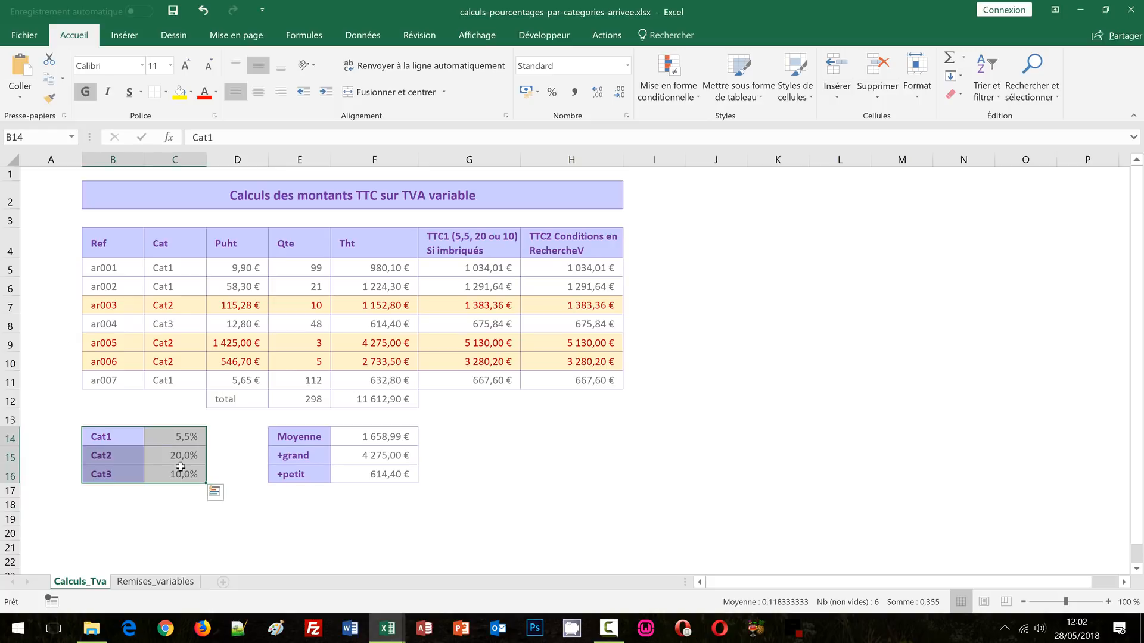
pyautogui.click(678, 488)
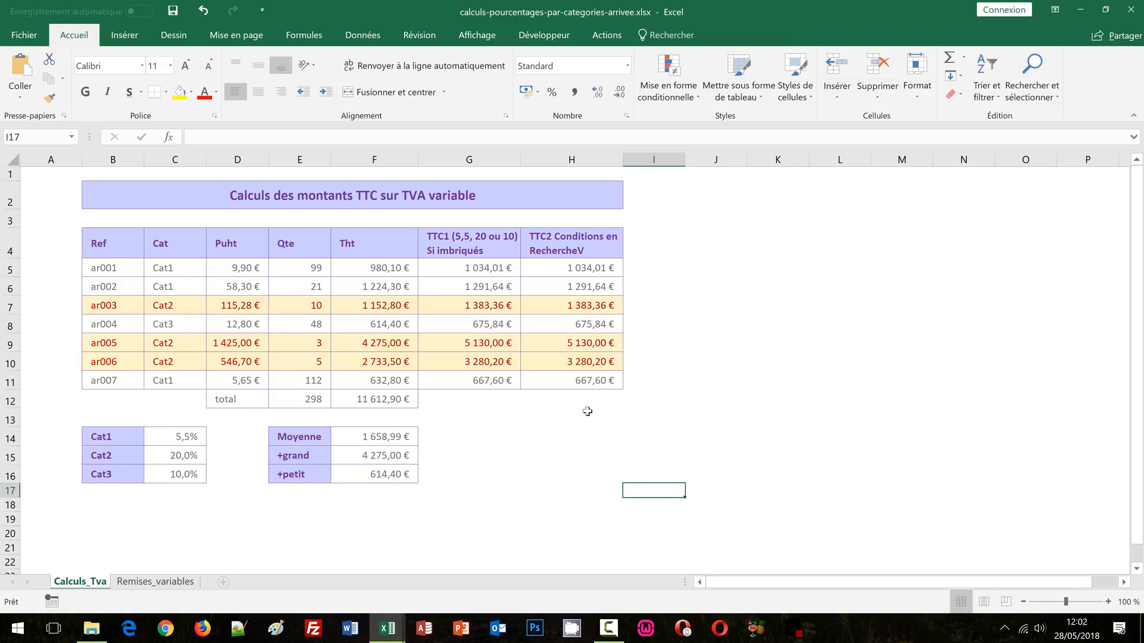
# Step: Inspect the nested SI formula in TTC1 cell G5 of the finished workbook without changing it
pyautogui.doubleClick(499, 267)
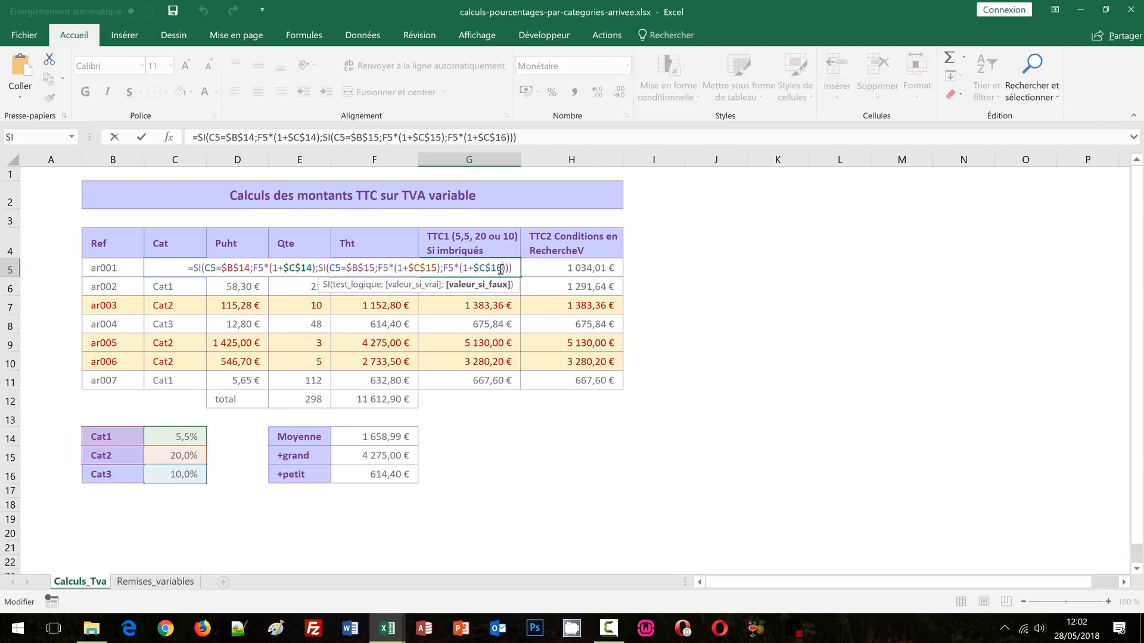
pyautogui.hotkey('ctrl', 'Return')
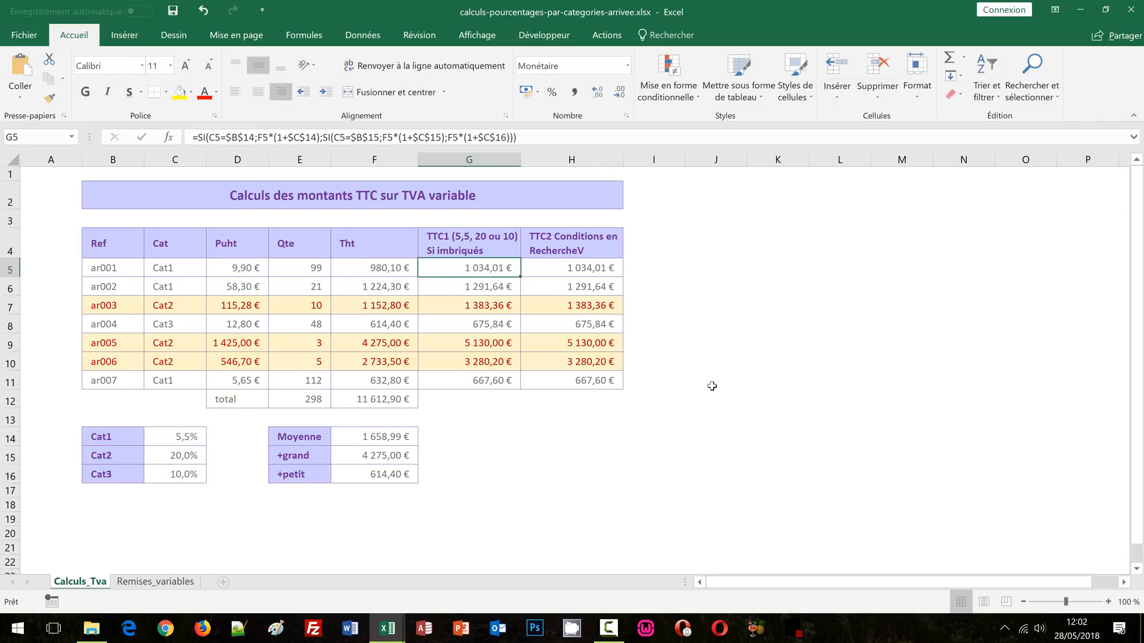
pyautogui.click(702, 376)
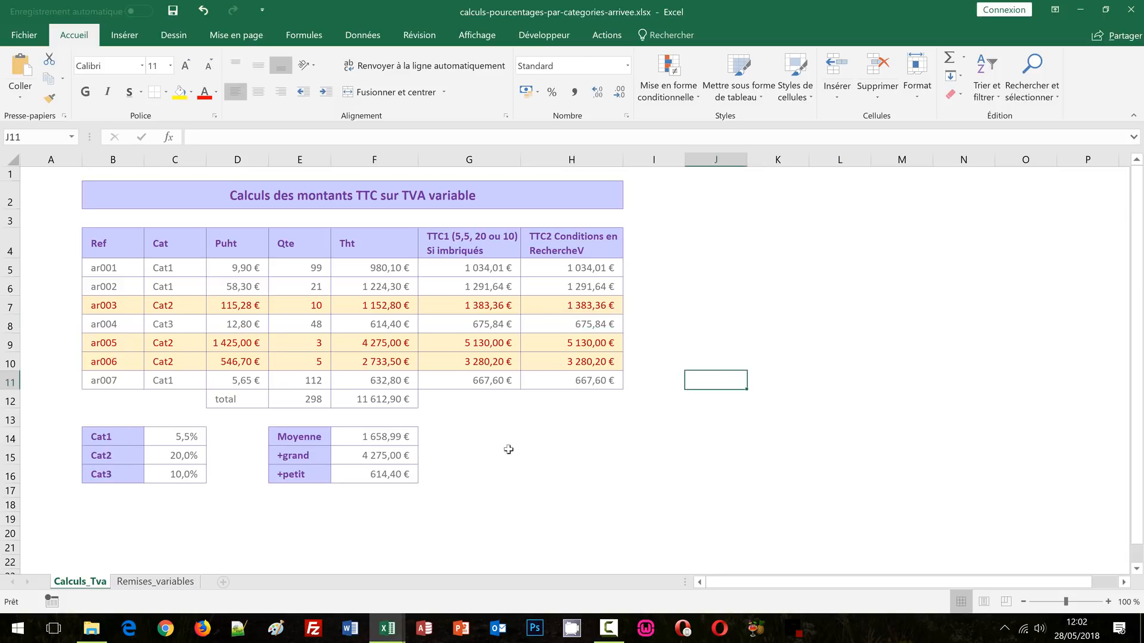
# Step: Switch to the workbook calculs-pourcentages-par-categories.xlsx and review its item categories, VAT rate table B14:C16 and references
pyautogui.moveTo(387, 629)
pyautogui.click(428, 556)
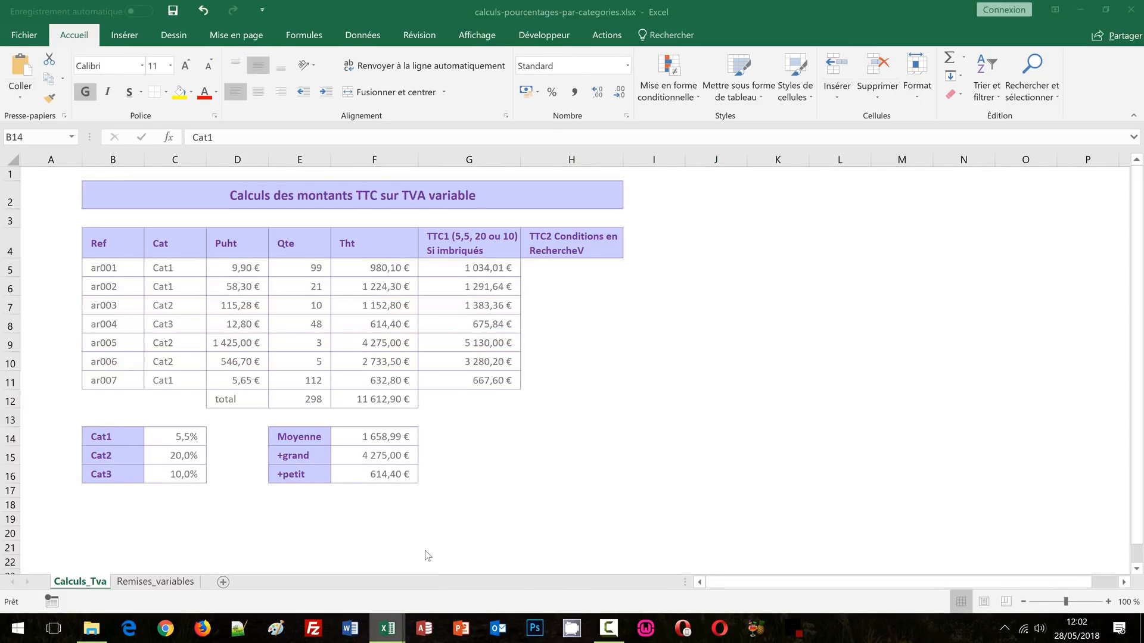
pyautogui.click(726, 420)
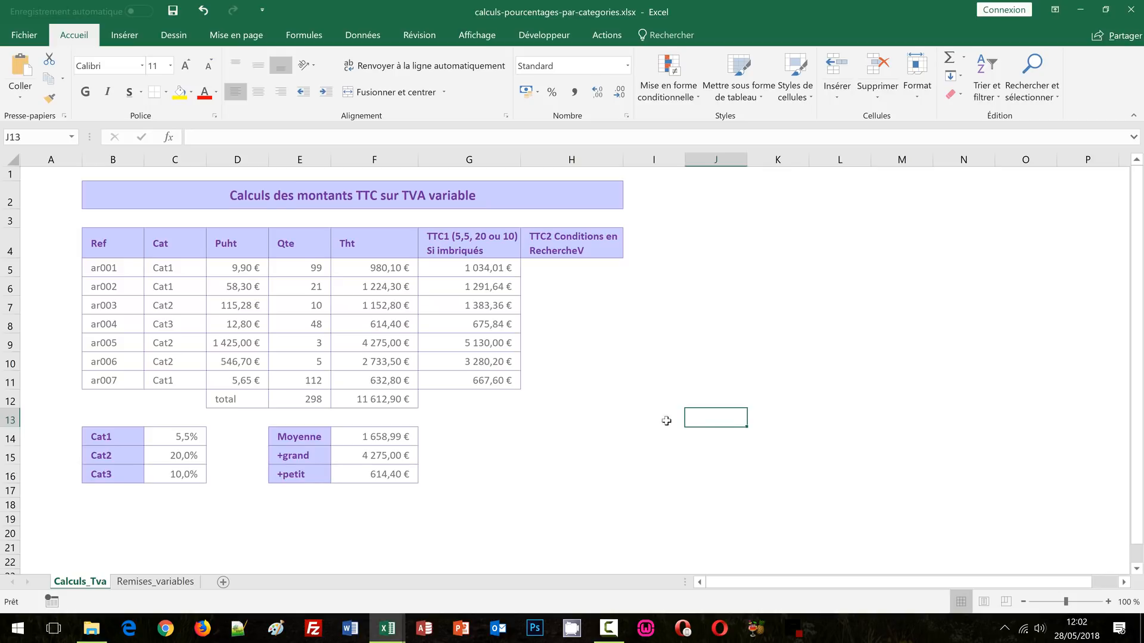
pyautogui.click(172, 271)
pyautogui.moveTo(172, 271); pyautogui.dragTo(173, 381)
pyautogui.moveTo(129, 438); pyautogui.dragTo(187, 475)
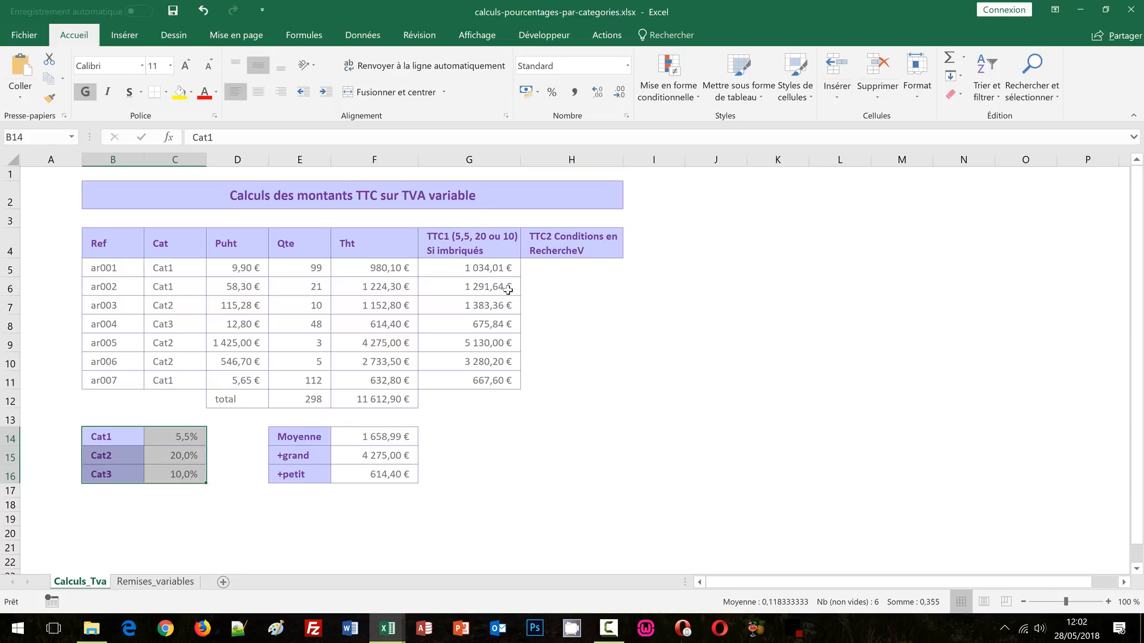
pyautogui.click(543, 268)
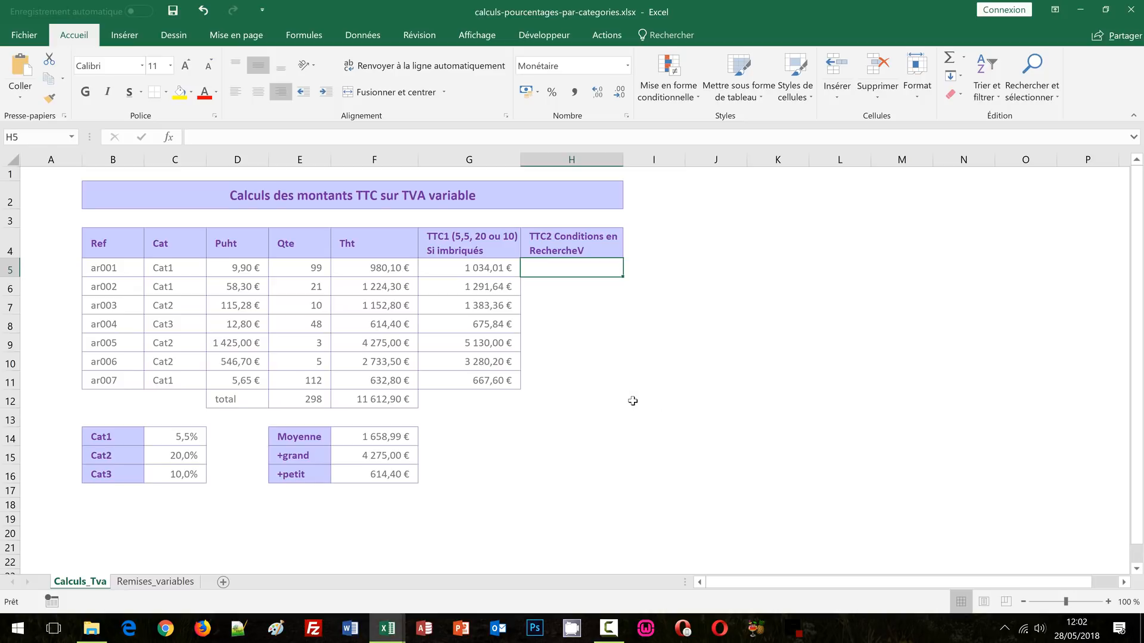
pyautogui.moveTo(136, 267); pyautogui.dragTo(122, 382)
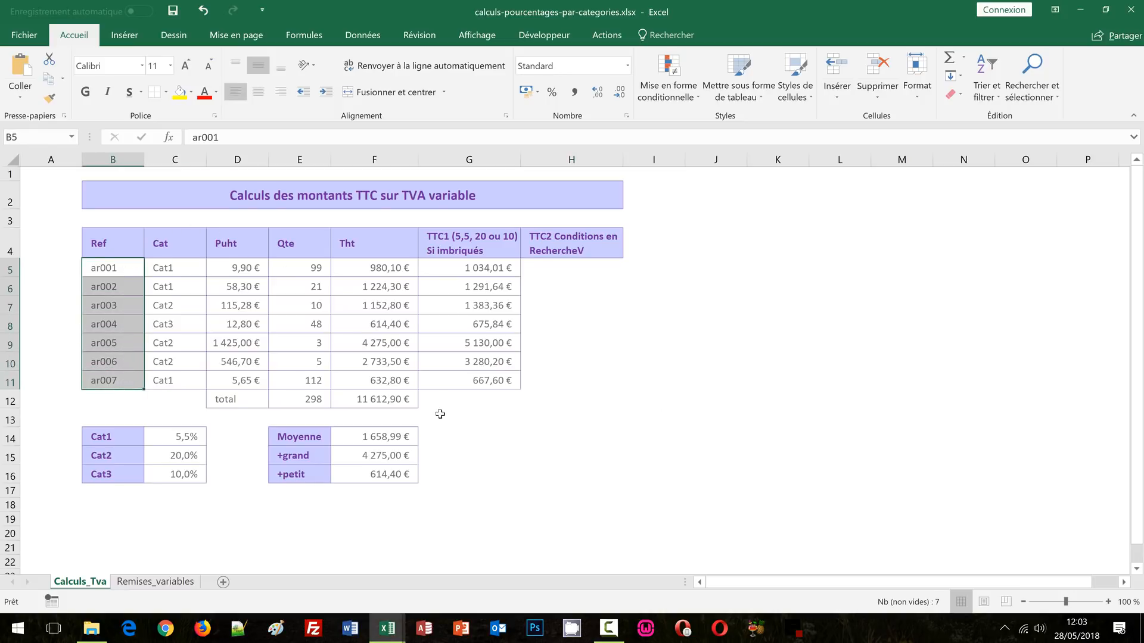
# Step: Review the nested SI formula in G5 of the working file, including its F5 and category rate references, leaving it unchanged
pyautogui.click(476, 268)
pyautogui.doubleClick(477, 269)
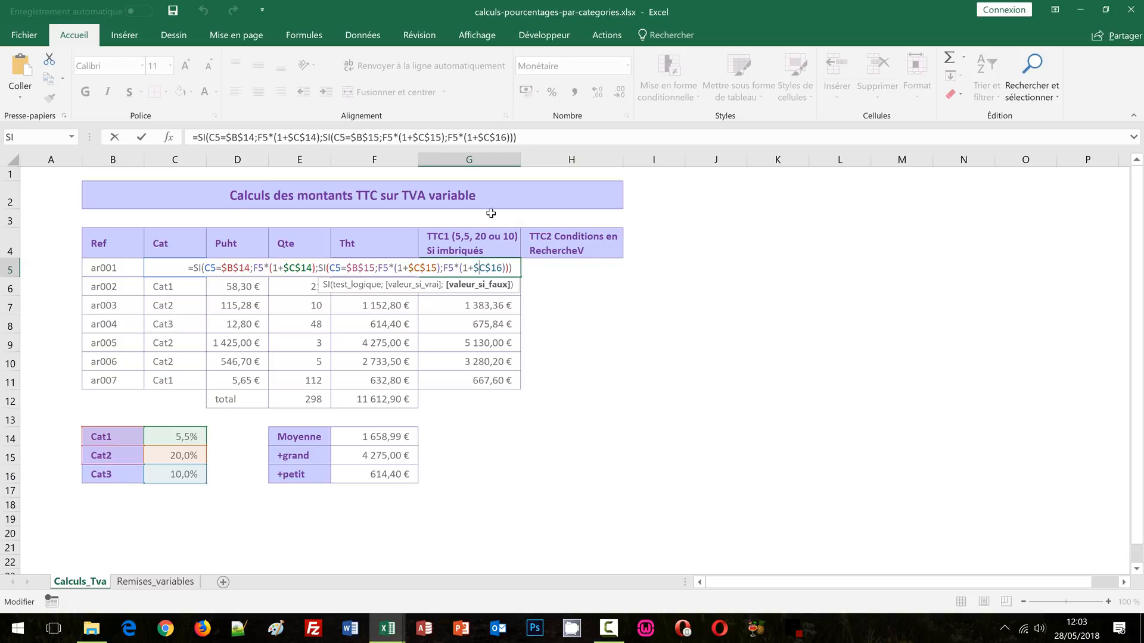
pyautogui.click(262, 138)
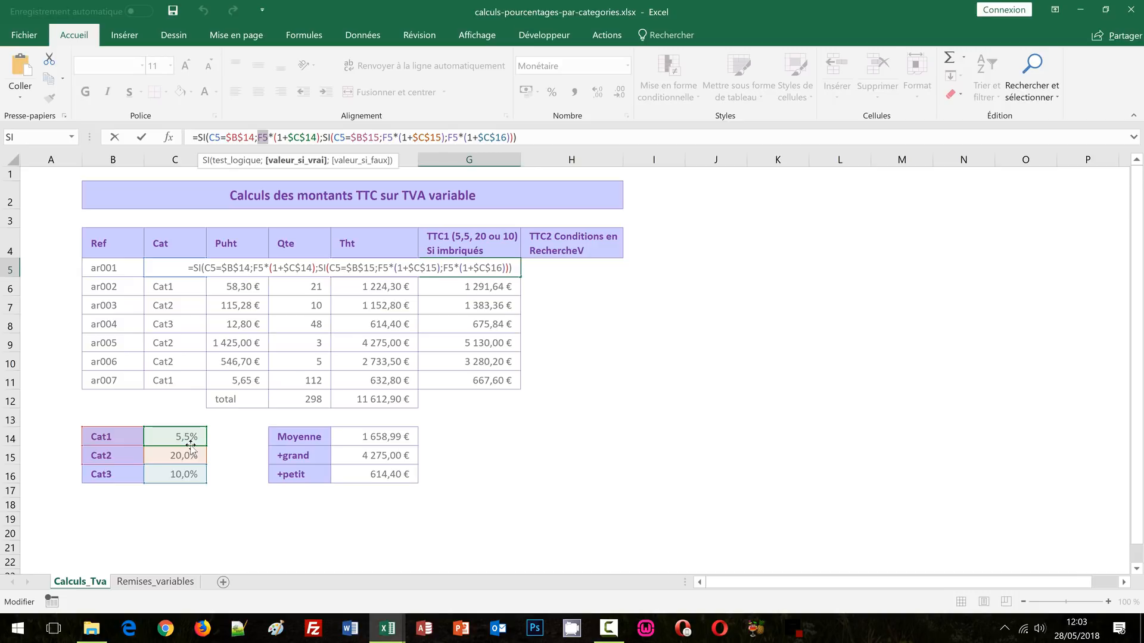
pyautogui.press('Return')
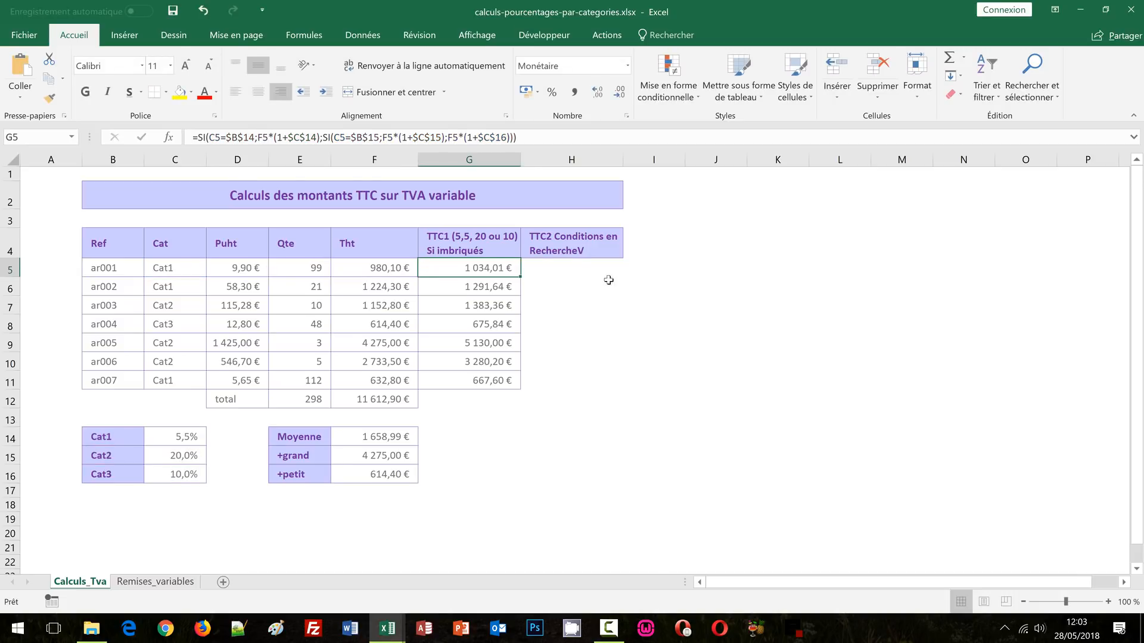
# Step: Start the TTC2 formula in H5 by multiplying F5 by 1 plus a RECHERCHEV function: =F5*(1+recherchev(
pyautogui.click(567, 265)
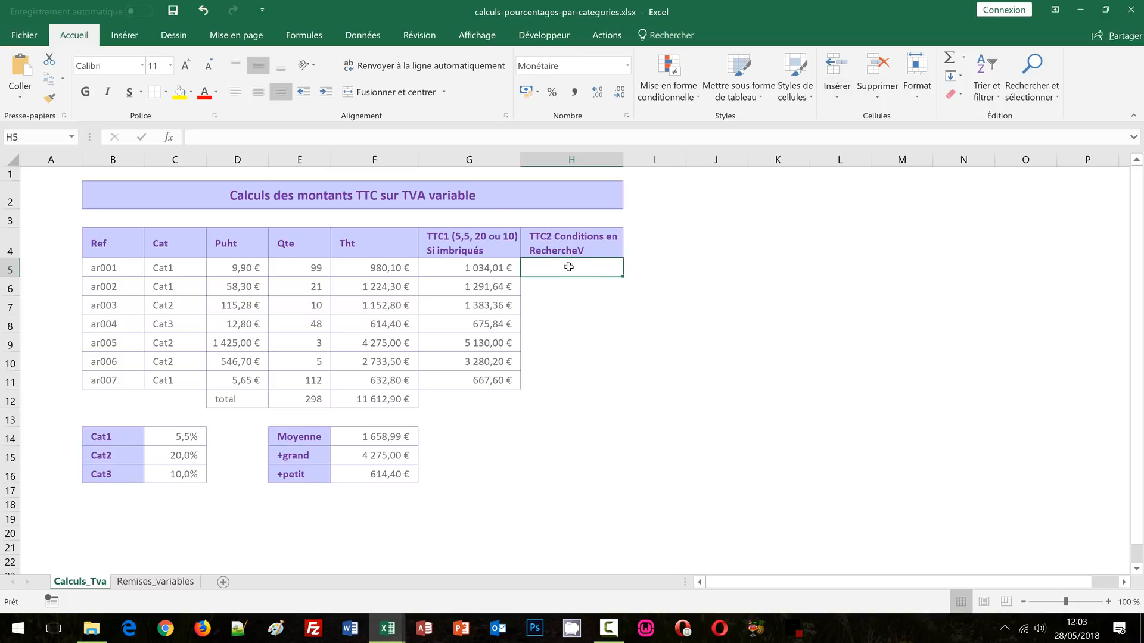
pyautogui.write('=')
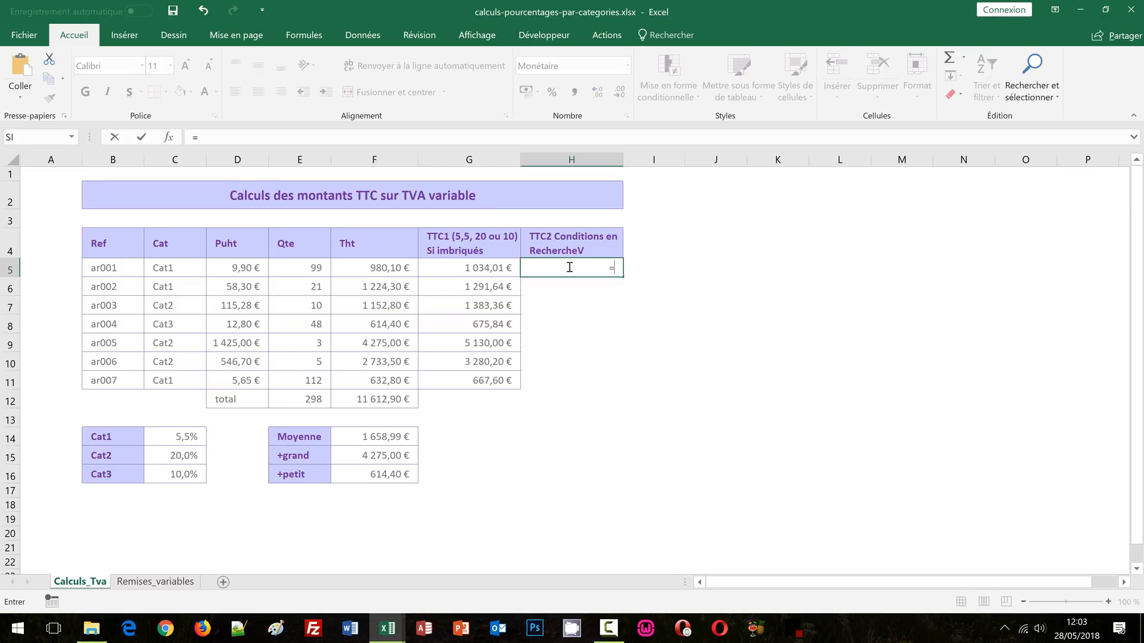
pyautogui.click(351, 263)
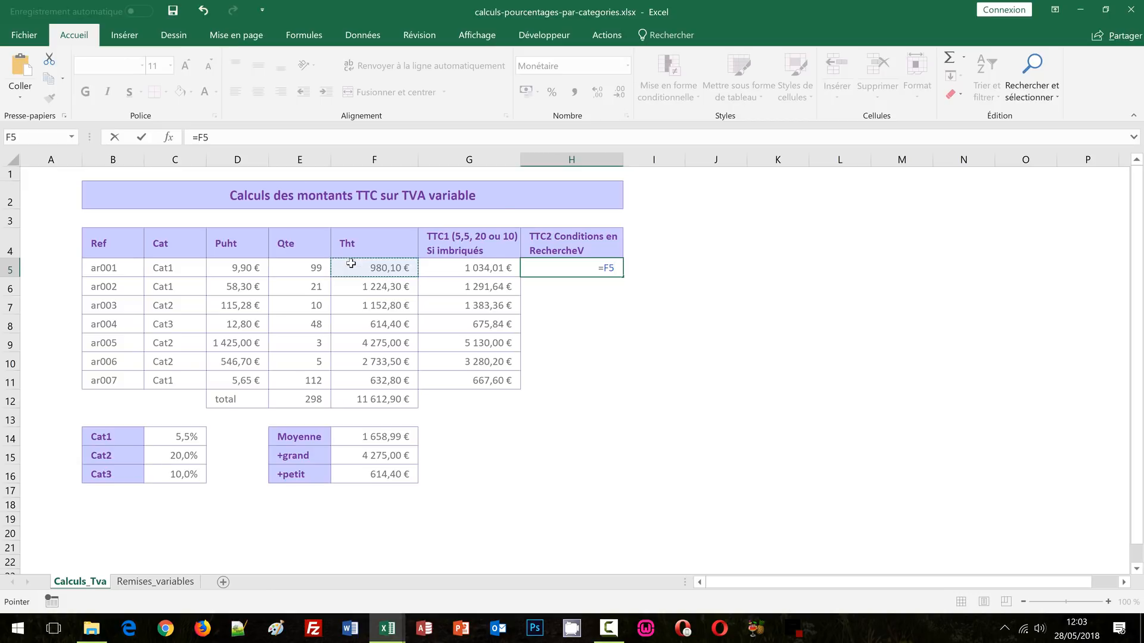
pyautogui.write('*(1+')
pyautogui.write('recher')
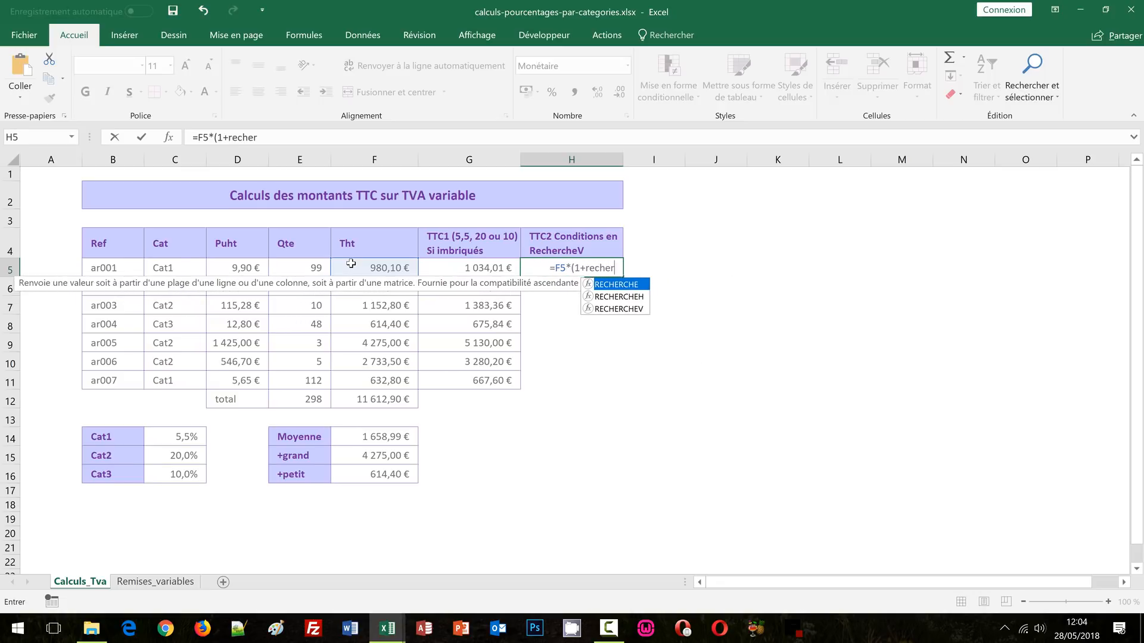
pyautogui.write('chev(')
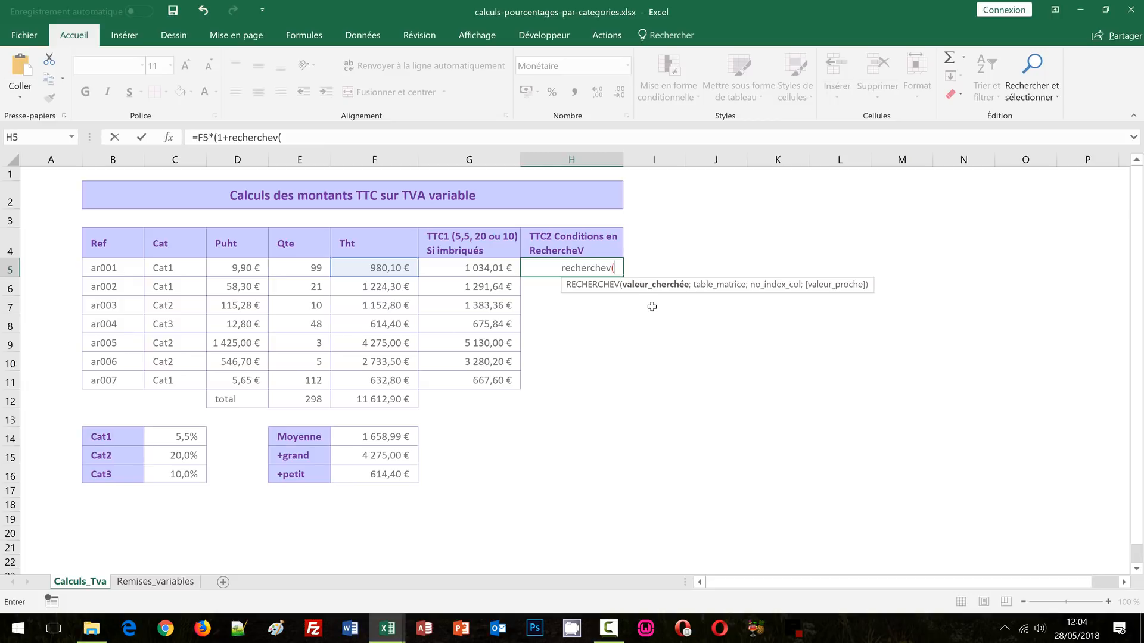
# Step: Give the RECHERCHEV in H5 the lookup value C5 and the absolute table range $B$14:$C$16
pyautogui.click(170, 270)
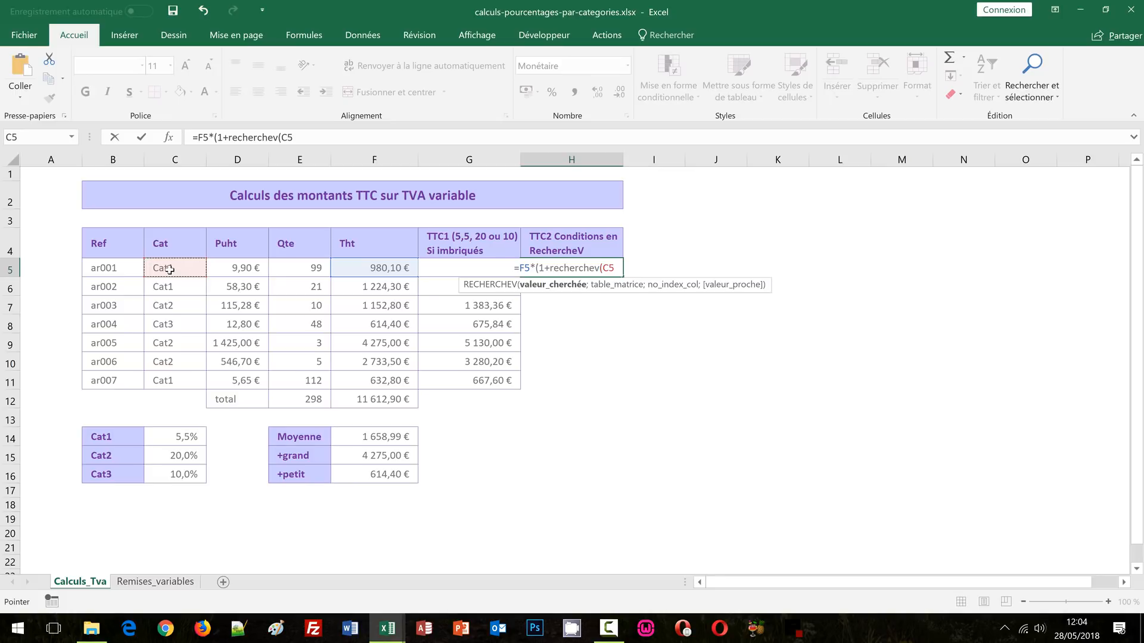
pyautogui.write(';')
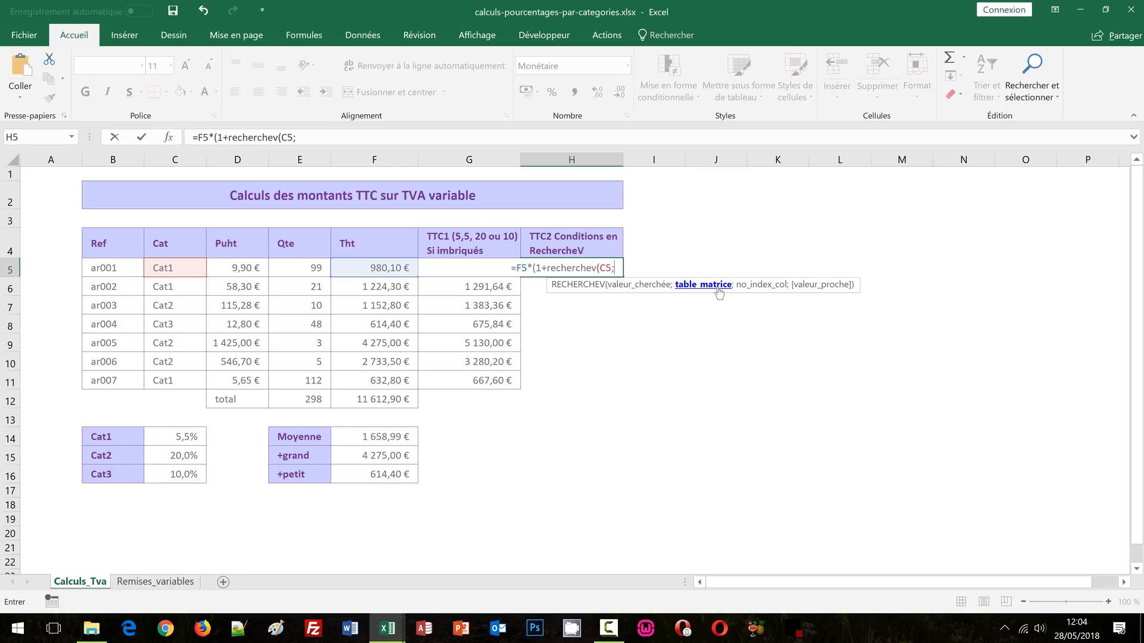
pyautogui.moveTo(115, 436); pyautogui.dragTo(186, 473)
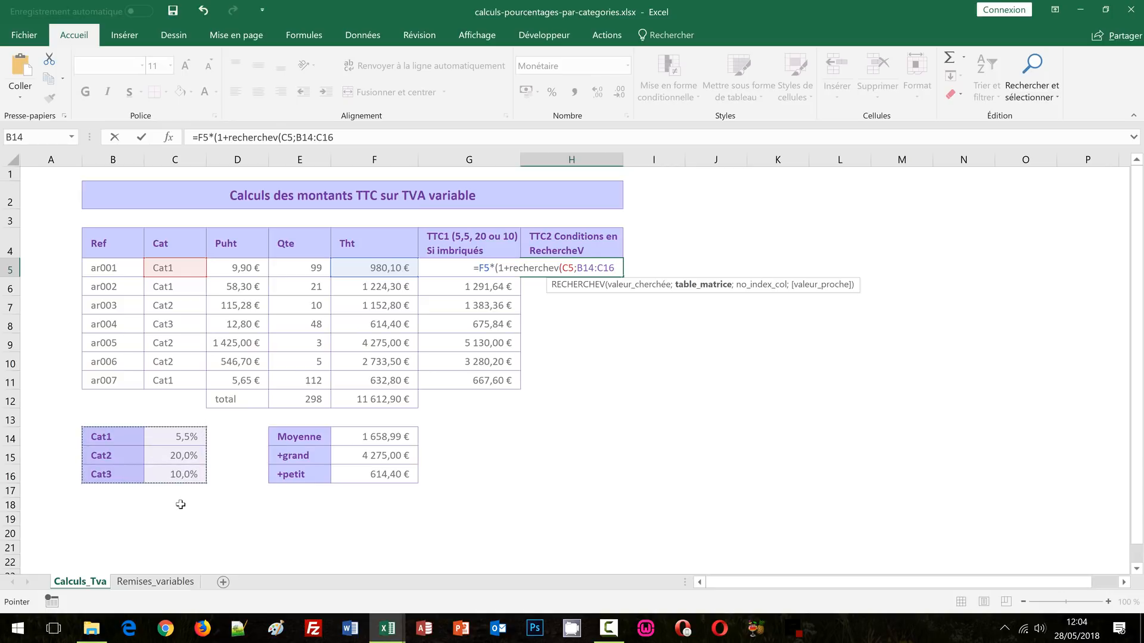
pyautogui.press('F4')
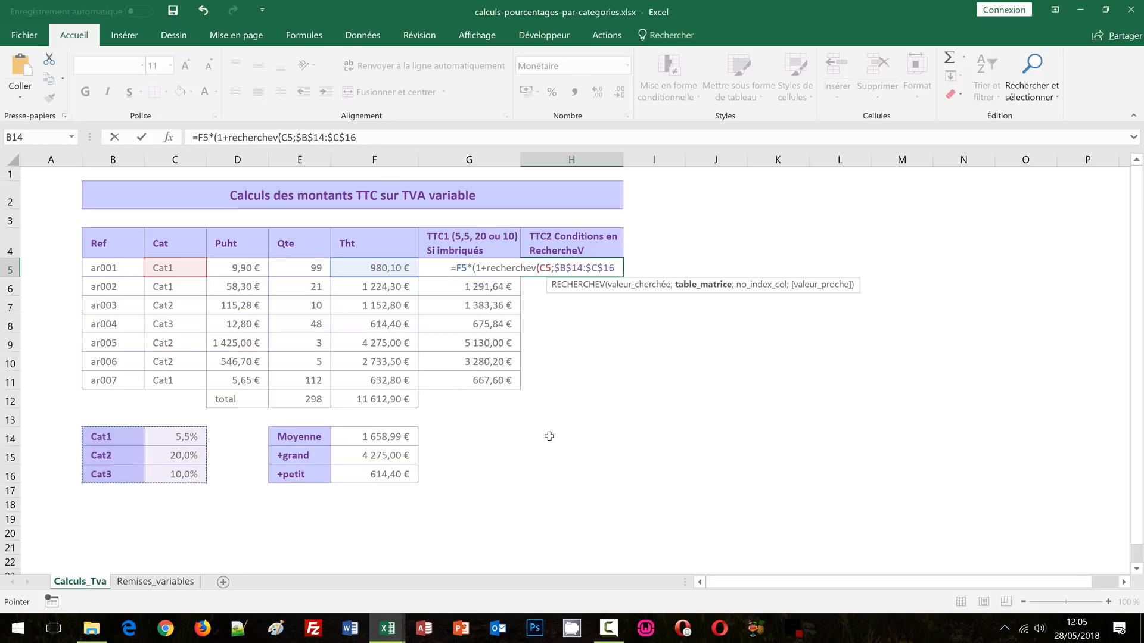
# Step: Complete the H5 formula with column index 2 and exact match FAUX, and copy it down to H11
pyautogui.write(';')
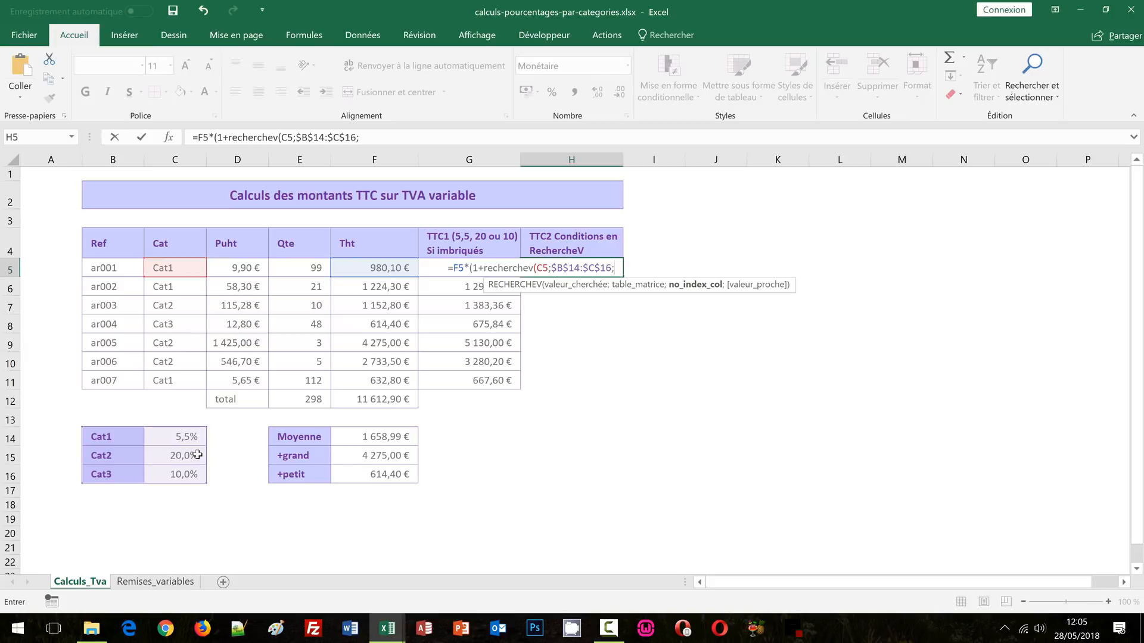
pyautogui.write('2')
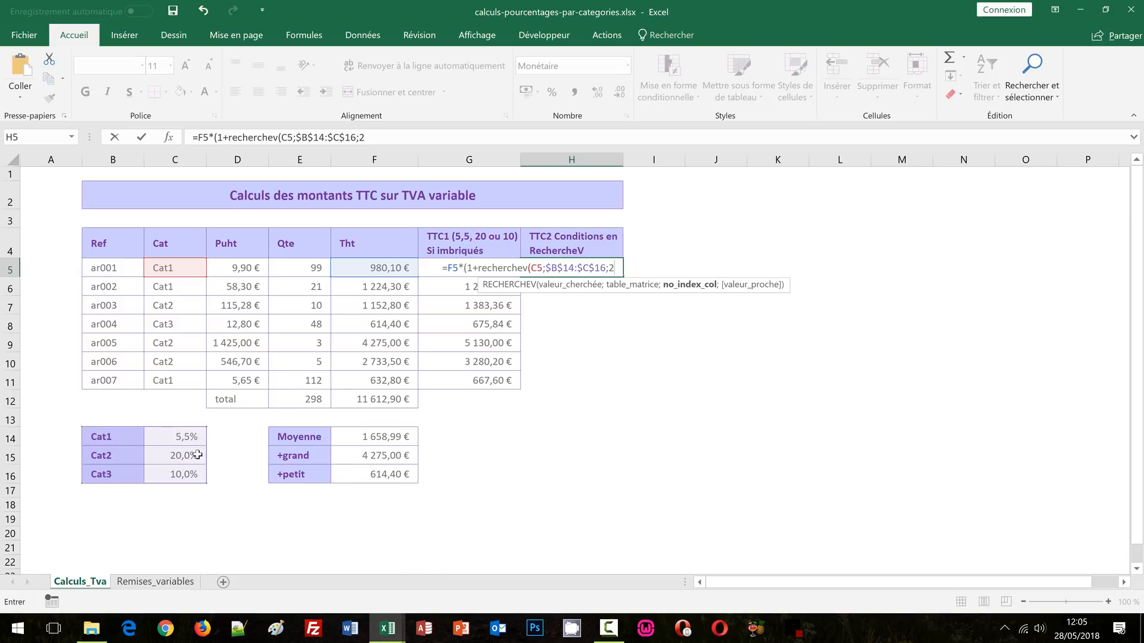
pyautogui.write(';faux')
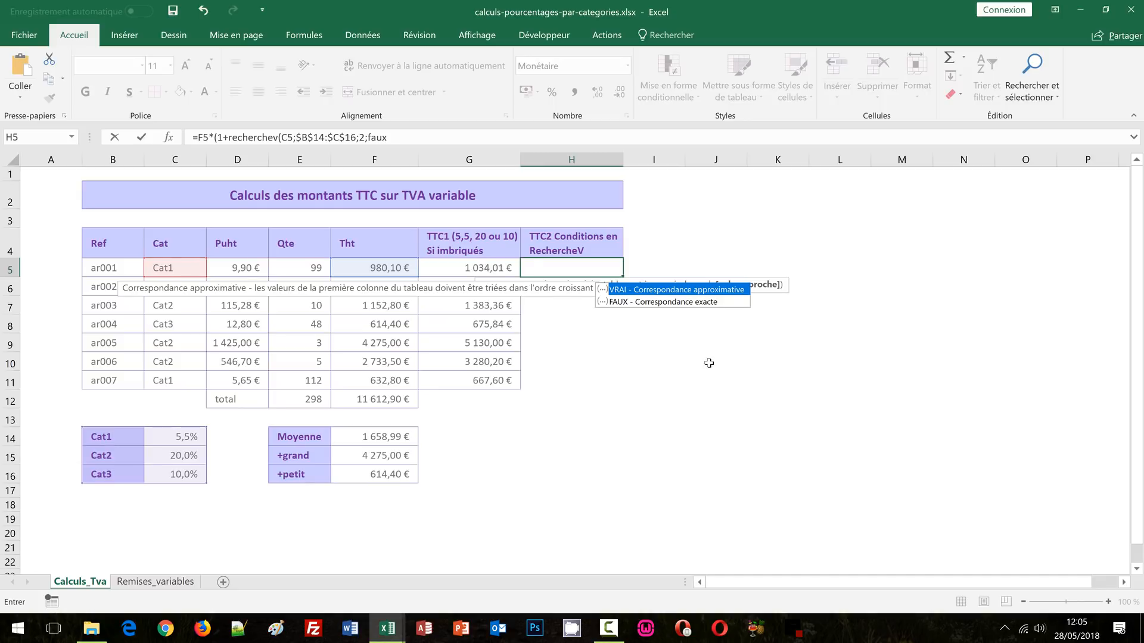
pyautogui.write(')')
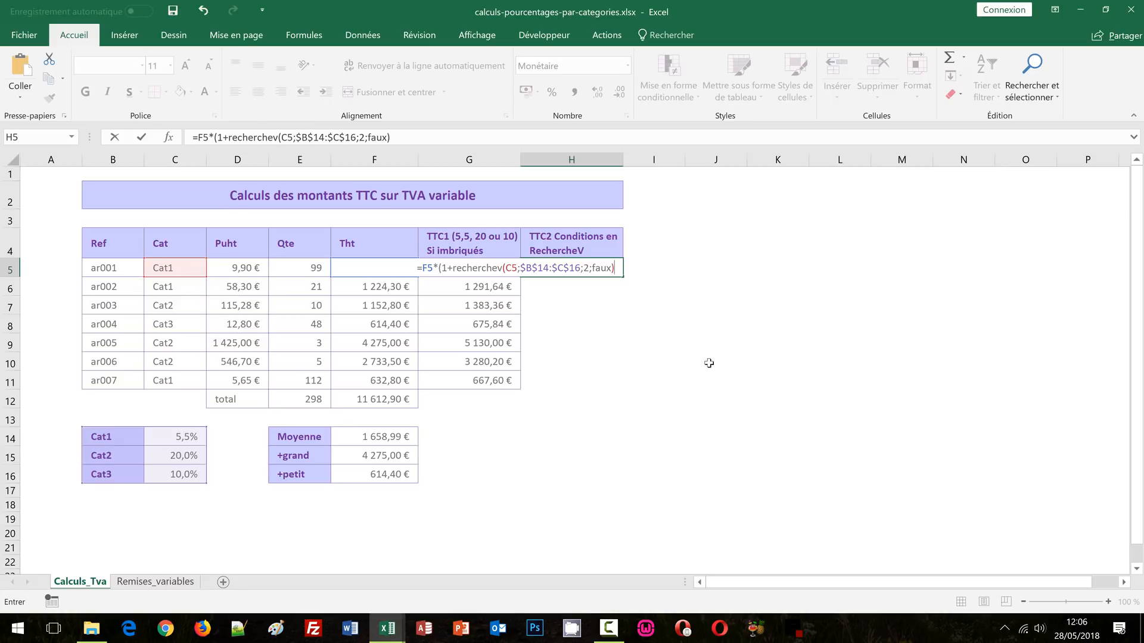
pyautogui.write(')')
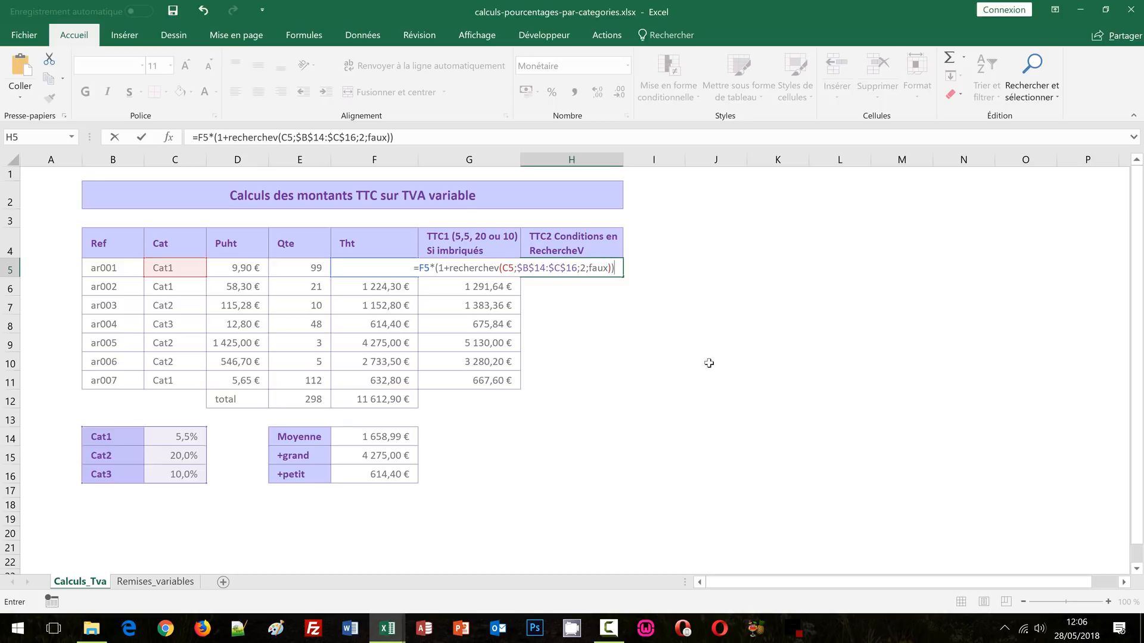
pyautogui.hotkey('ctrl', 'Return')
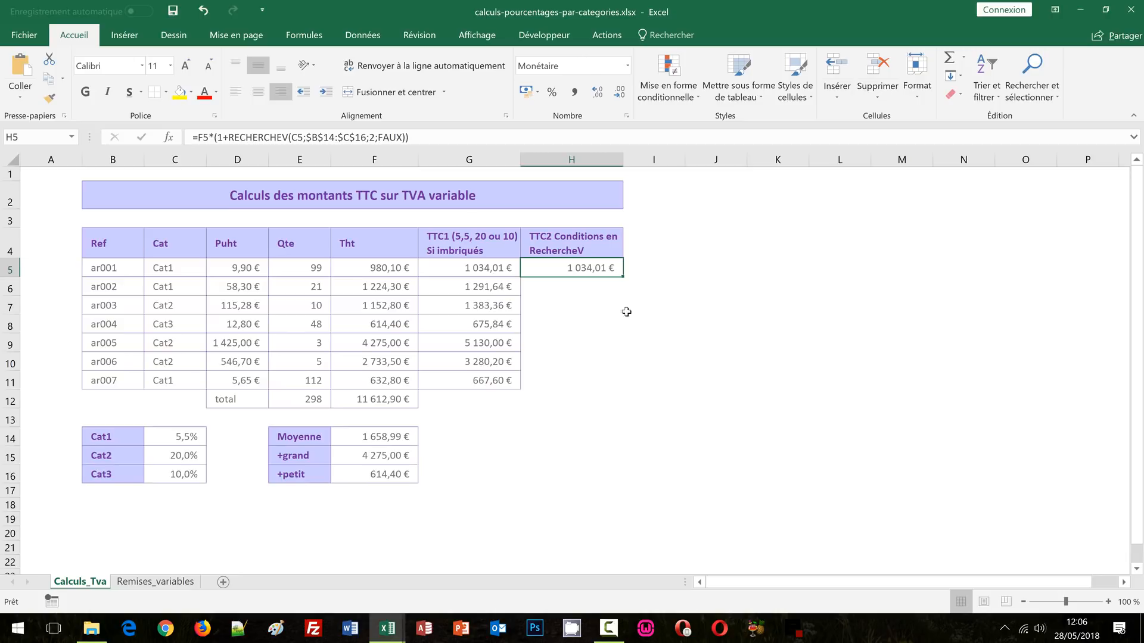
pyautogui.moveTo(620, 281); pyautogui.dragTo(616, 392)
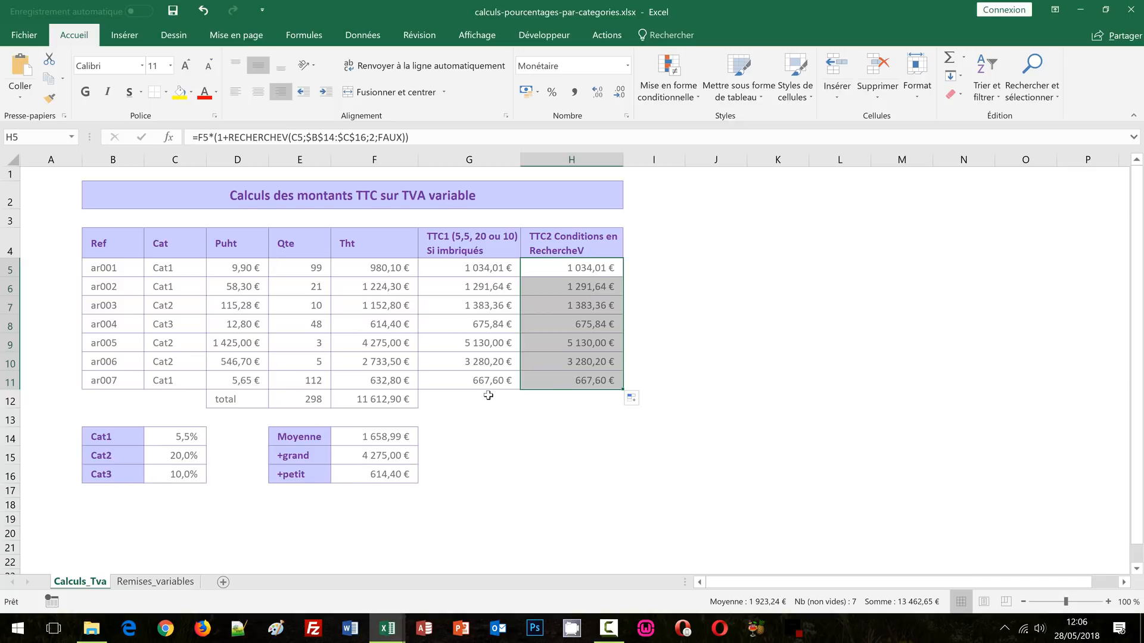
# Step: View the nested SI formula in G5 for comparison with the RECHERCHEV version, and leave it without changes
pyautogui.click(488, 269)
pyautogui.doubleClick(489, 269)
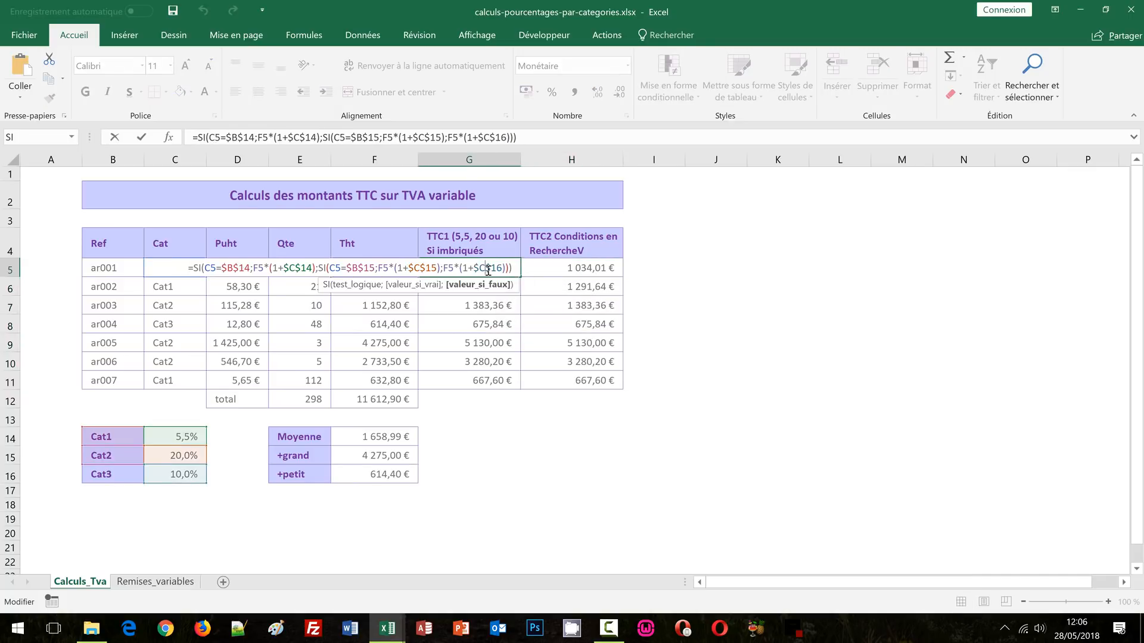
pyautogui.press('Escape')
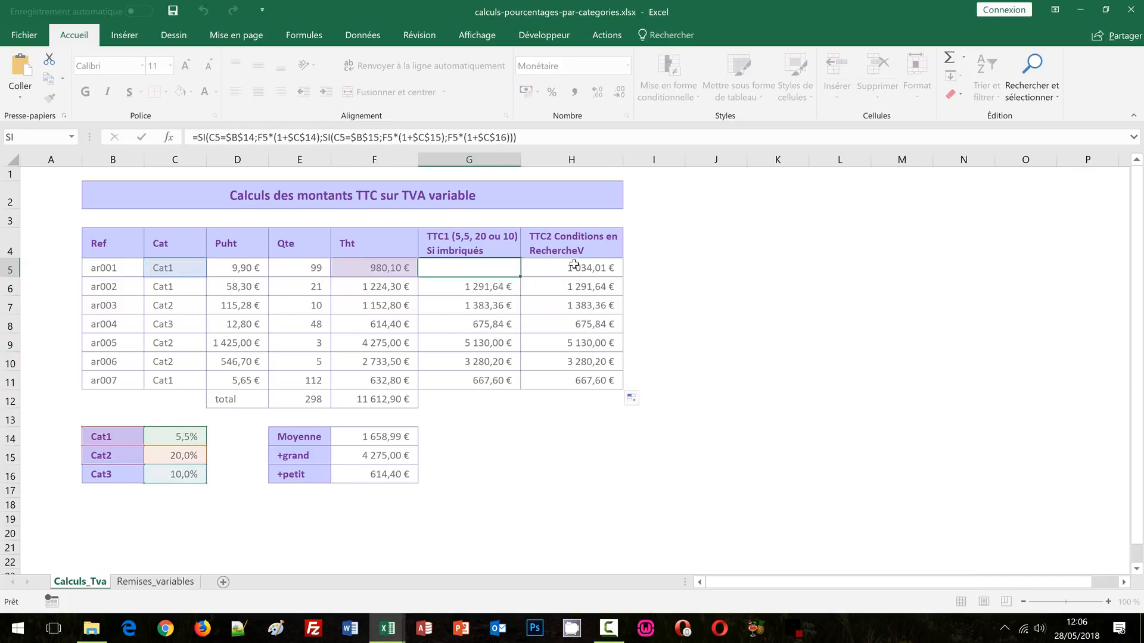
# Step: Review the RECHERCHEV formula in H5 and its copy in H7, leaving both without changes
pyautogui.press('Right')
pyautogui.press('F2')
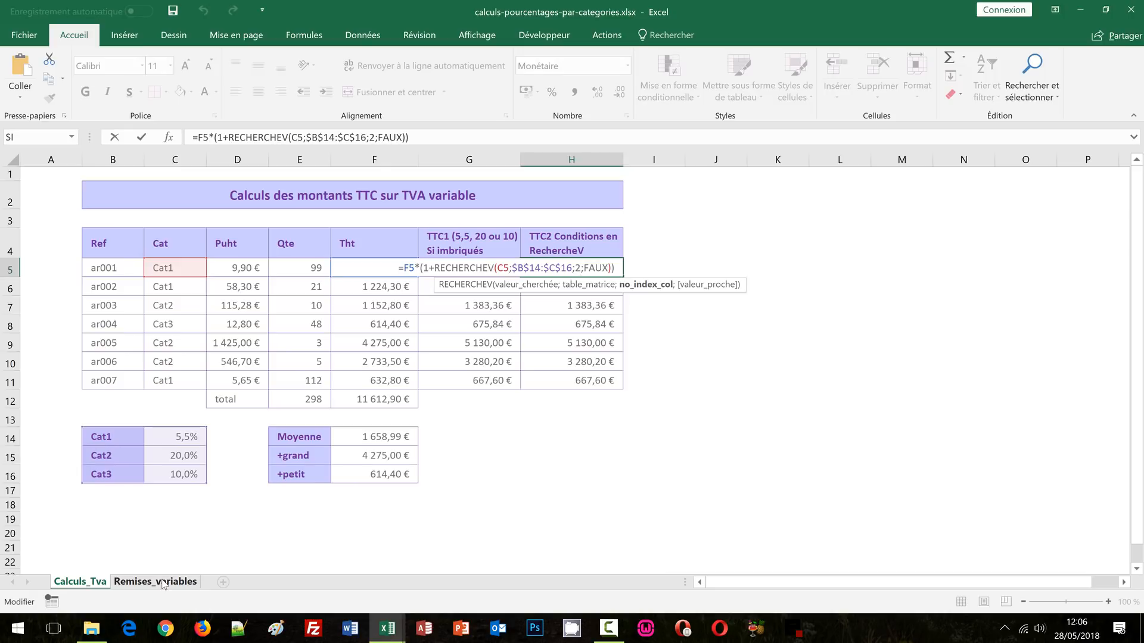
pyautogui.hotkey('ctrl', 'Return')
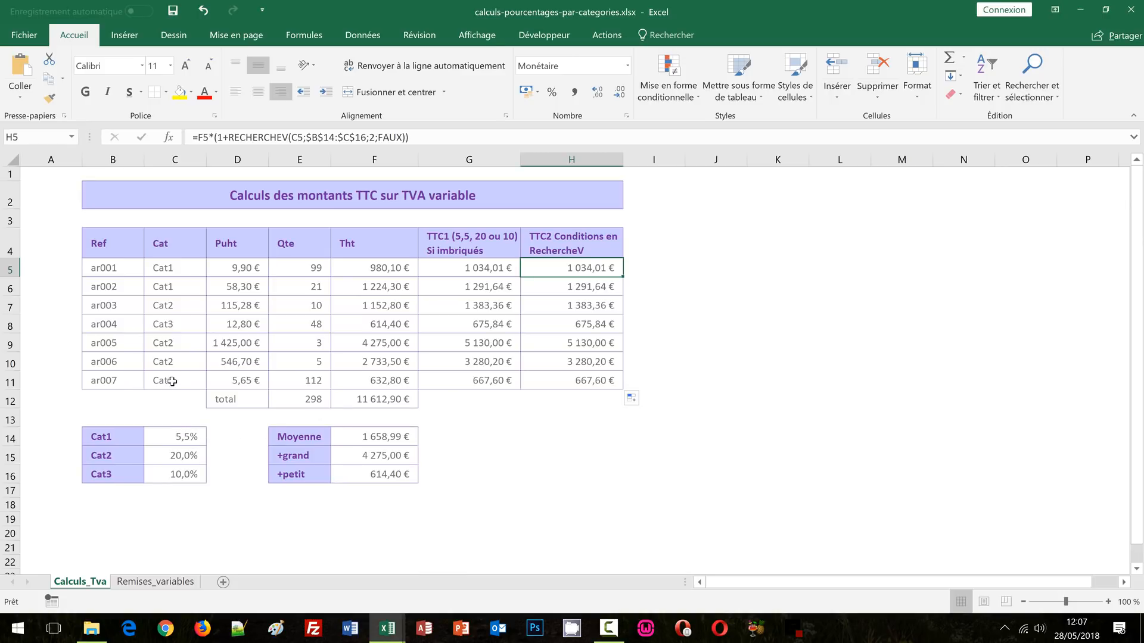
pyautogui.click(714, 274)
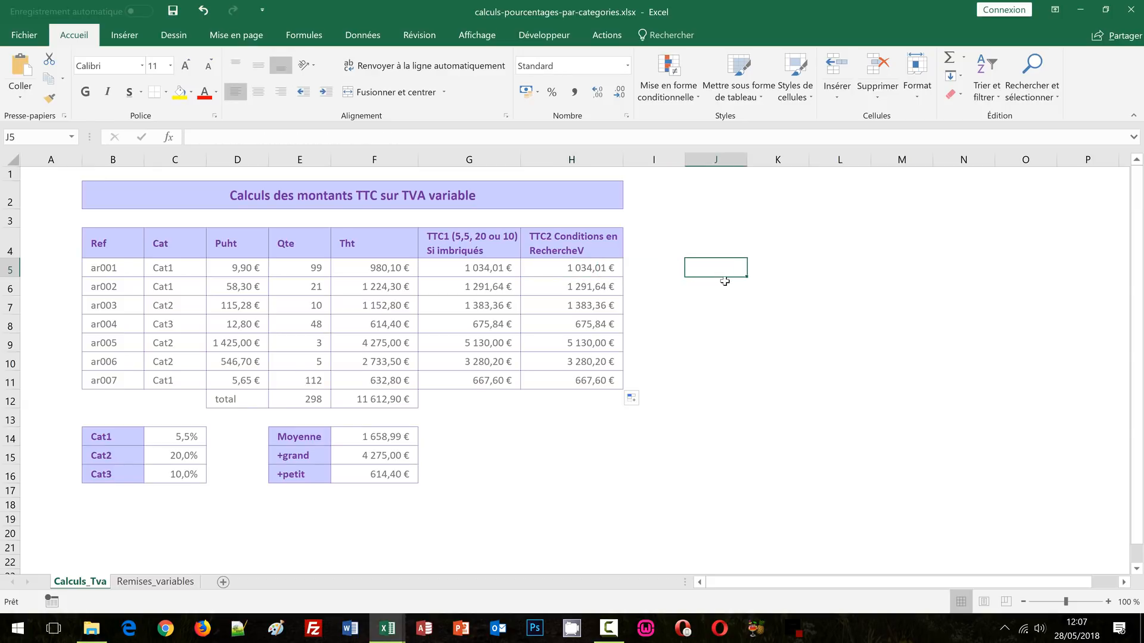
pyautogui.click(591, 267)
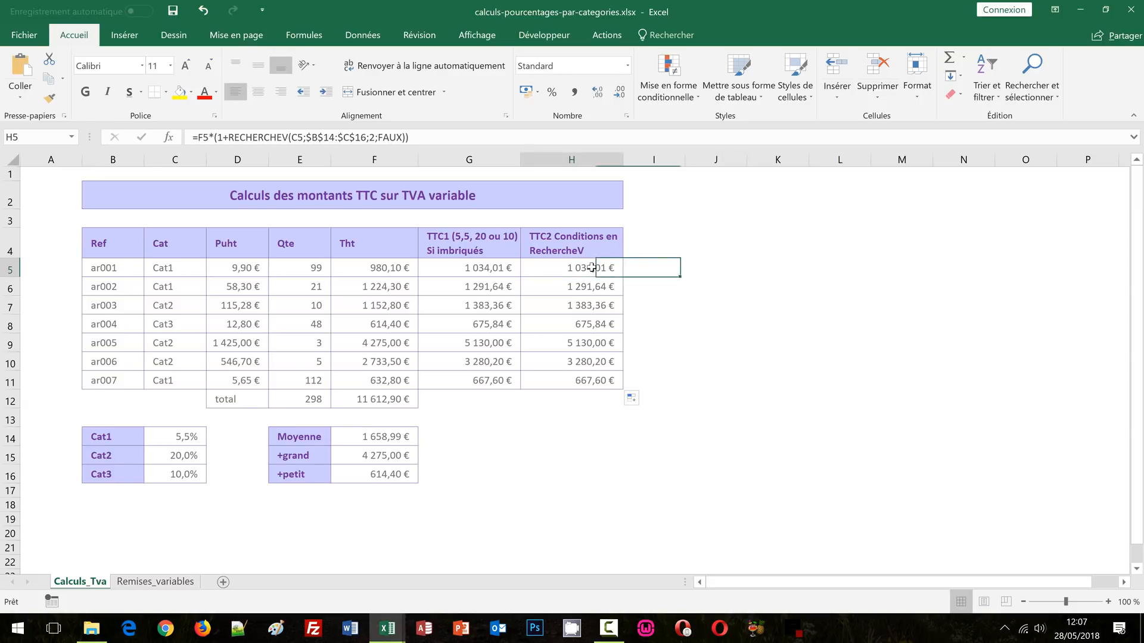
pyautogui.click(599, 308)
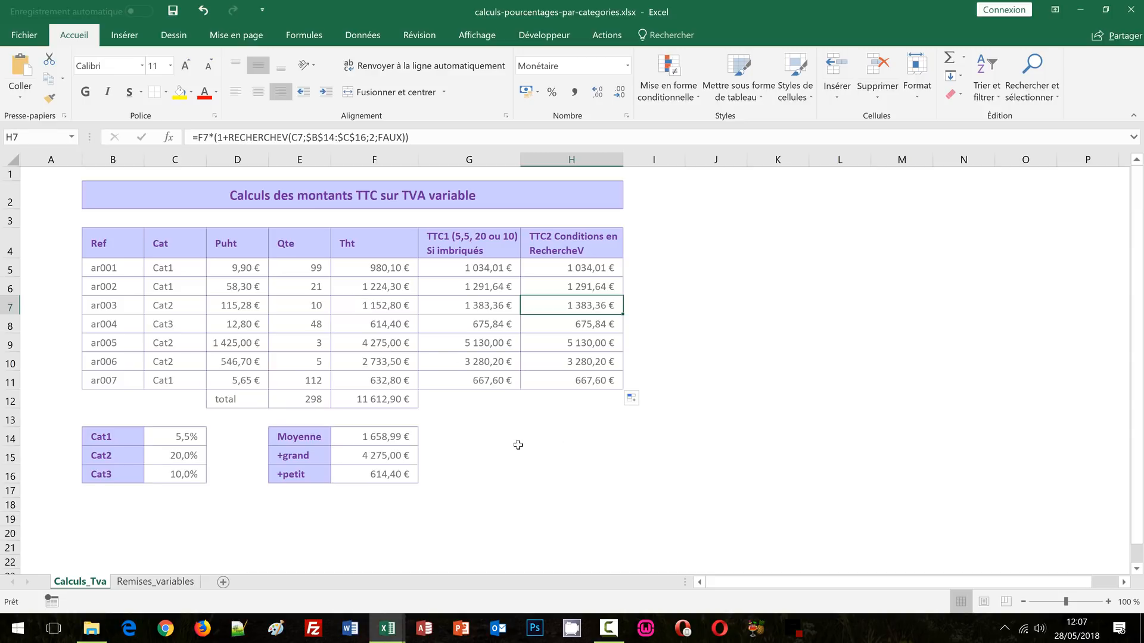
# Step: View the finished workbook calculs-pourcentages-par-categories-arrivee.xlsx for its highlighted rows, and return to calculs-pourcentages-par-categories.xlsx
pyautogui.click(387, 628)
pyautogui.click(324, 559)
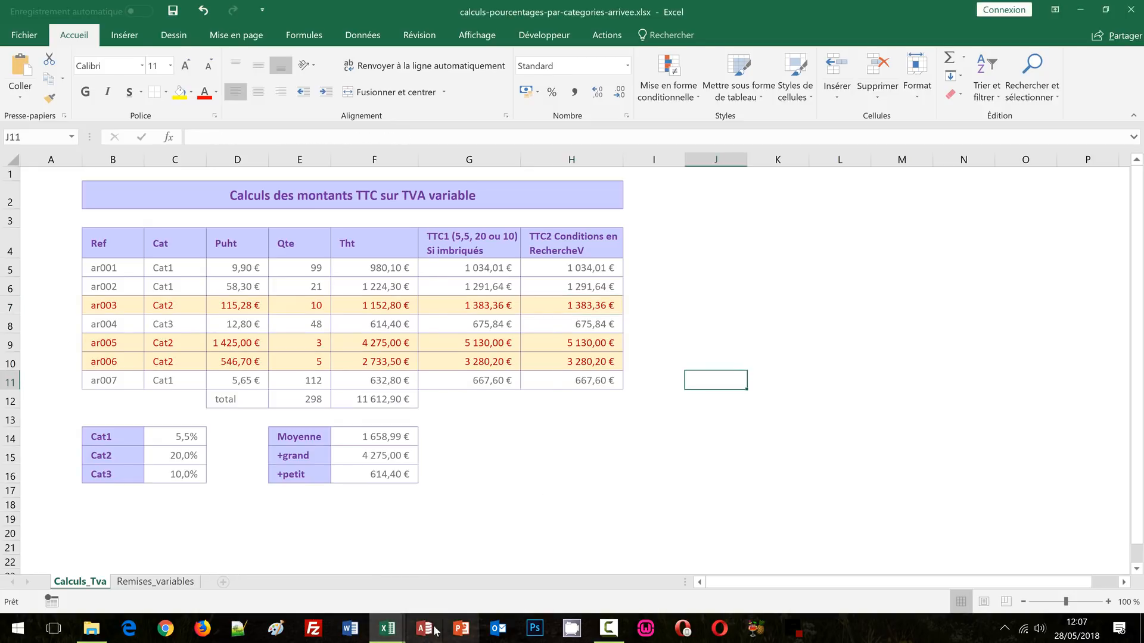
pyautogui.moveTo(387, 629)
pyautogui.click(467, 577)
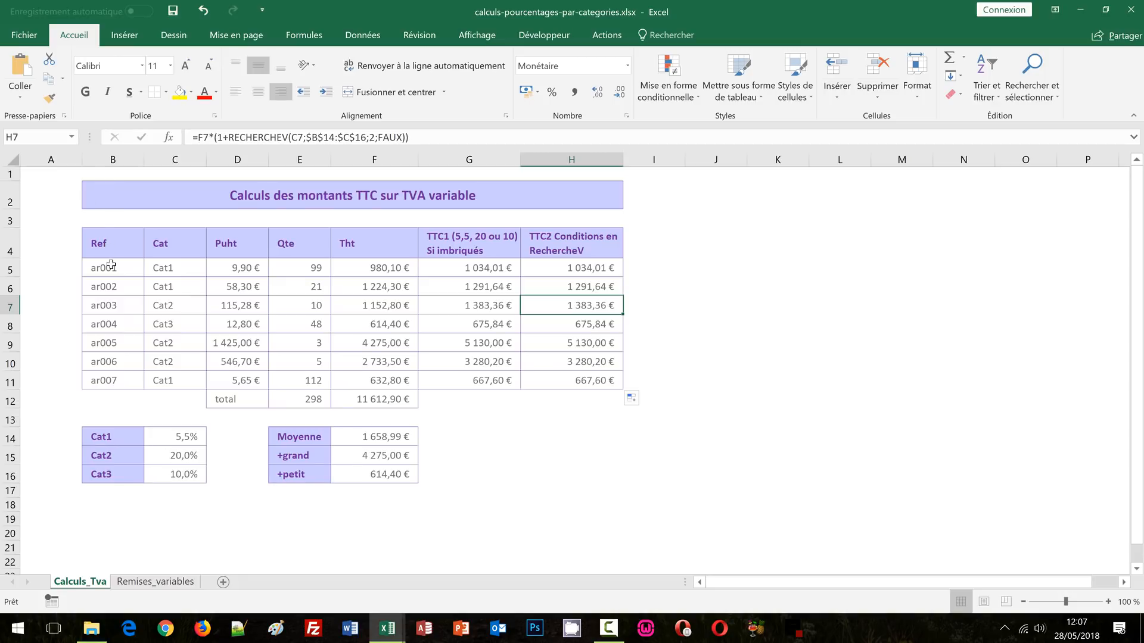
# Step: Create a new conditional formatting rule for B5:H11 that uses a formula to determine which cells to format
pyautogui.moveTo(110, 270); pyautogui.dragTo(573, 379)
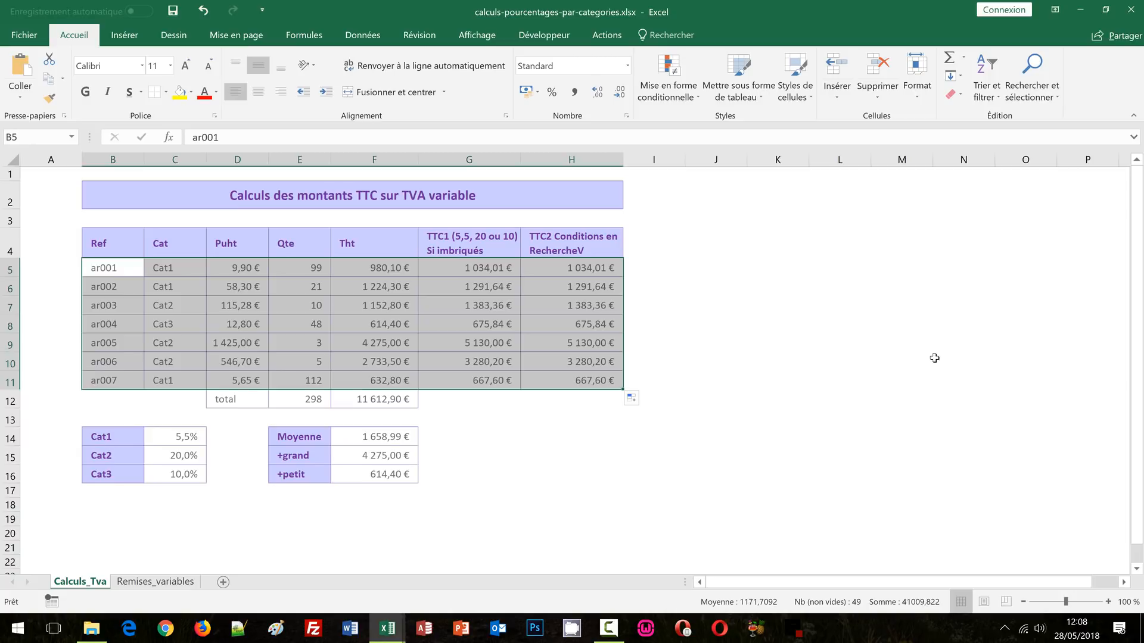
pyautogui.click(682, 104)
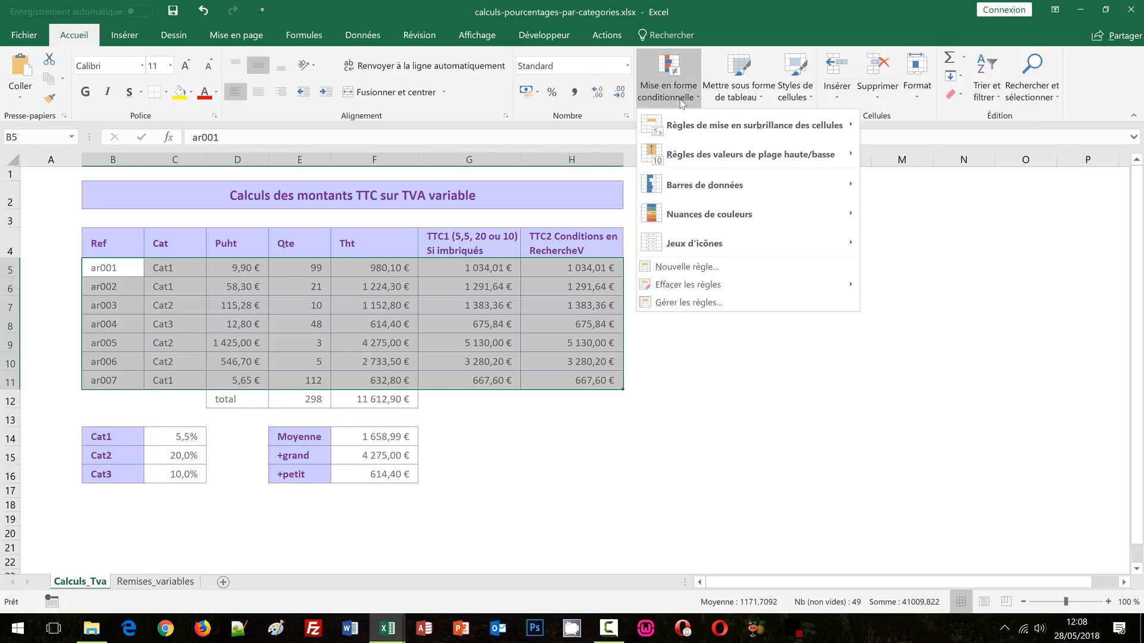
pyautogui.click(682, 268)
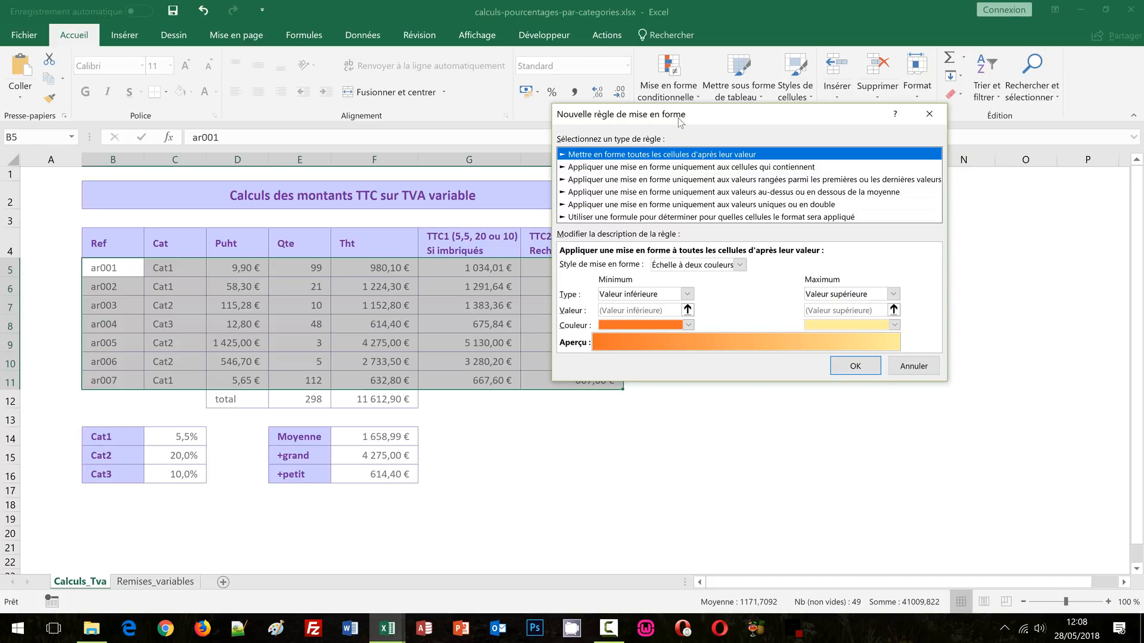
pyautogui.moveTo(681, 112); pyautogui.dragTo(611, 121)
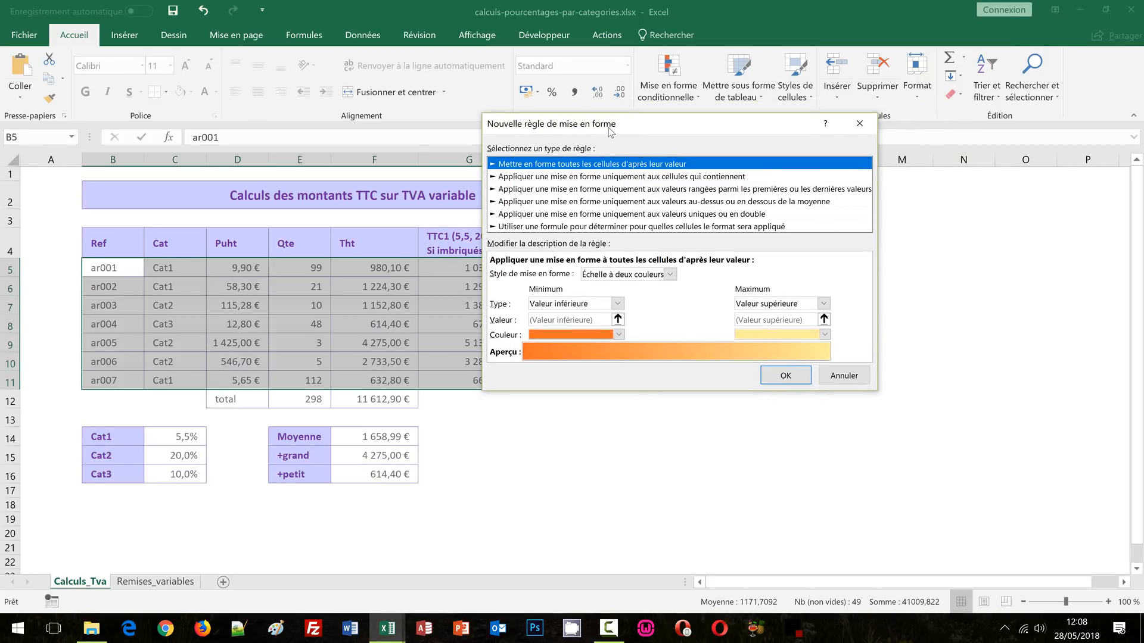
pyautogui.click(537, 227)
# Step: Enter the rule formula =$C5=$B$15, with only the column of C5 locked and B15 fully absolute
pyautogui.click(514, 273)
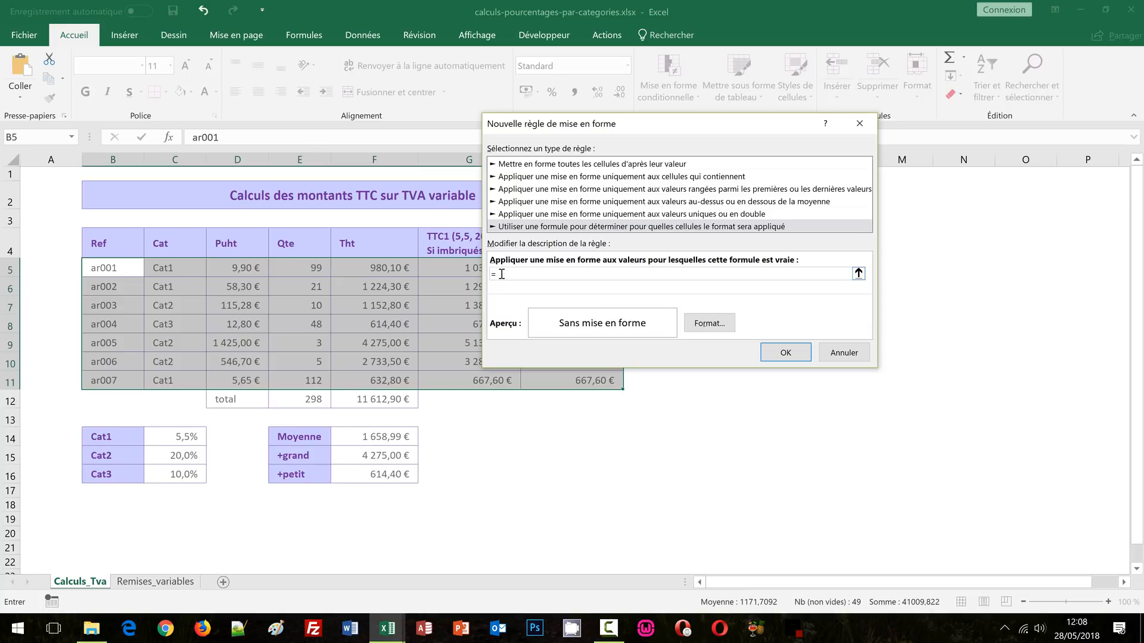
pyautogui.click(167, 272)
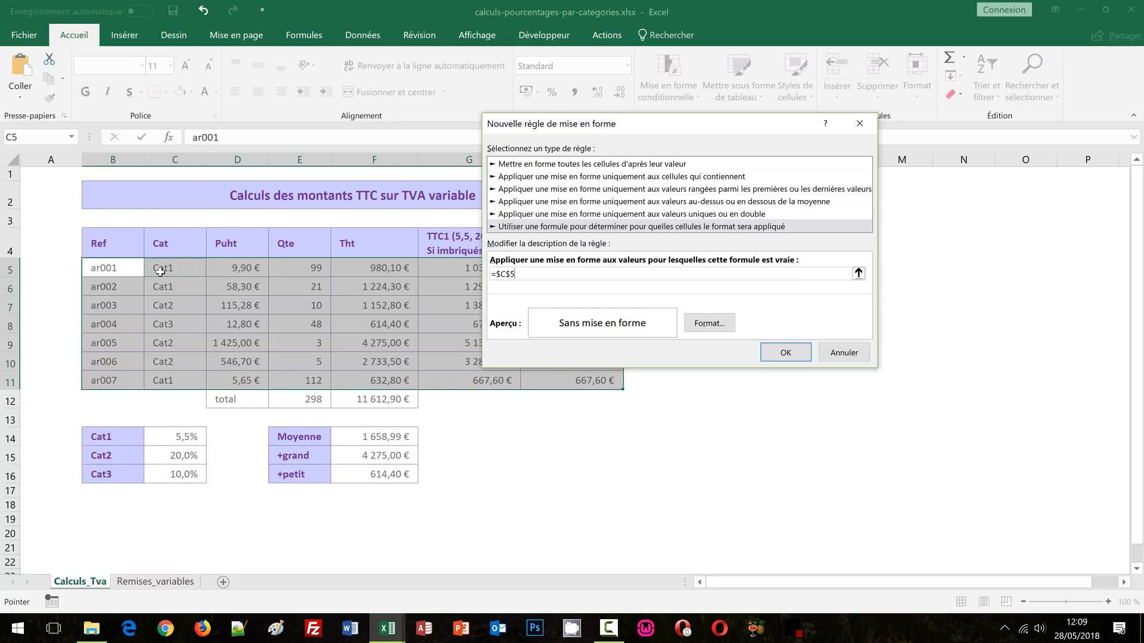
pyautogui.press('F4')
pyautogui.press('F4')
pyautogui.write('=')
pyautogui.click(110, 455)
# Step: Give the rule a light orange fill and a dark orange font colour, and apply it to the table
pyautogui.click(724, 326)
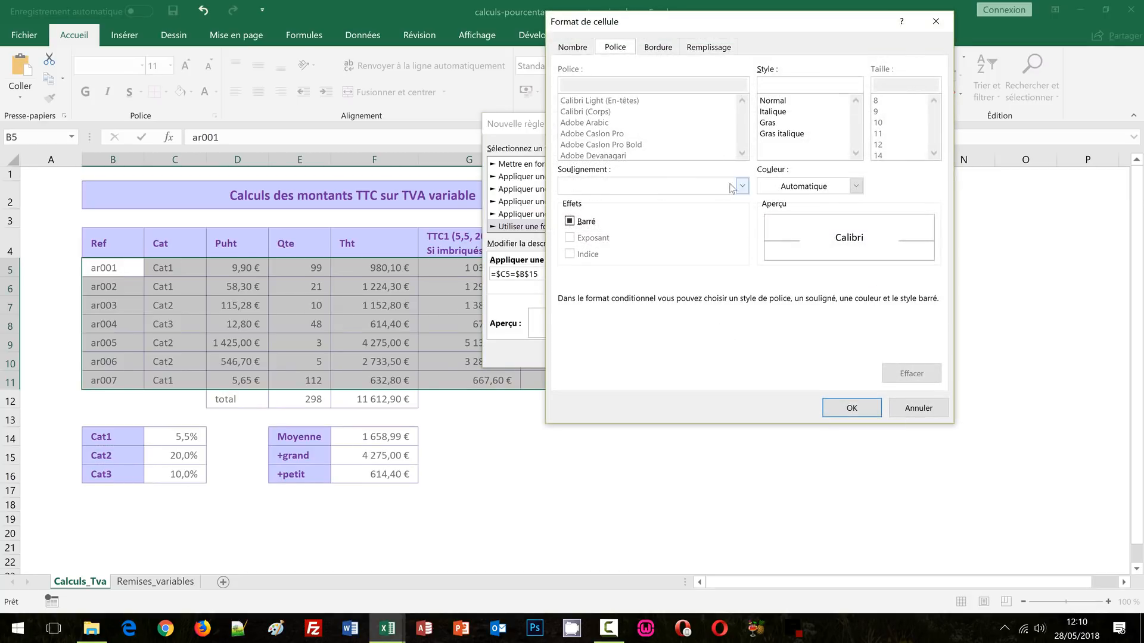
pyautogui.click(713, 52)
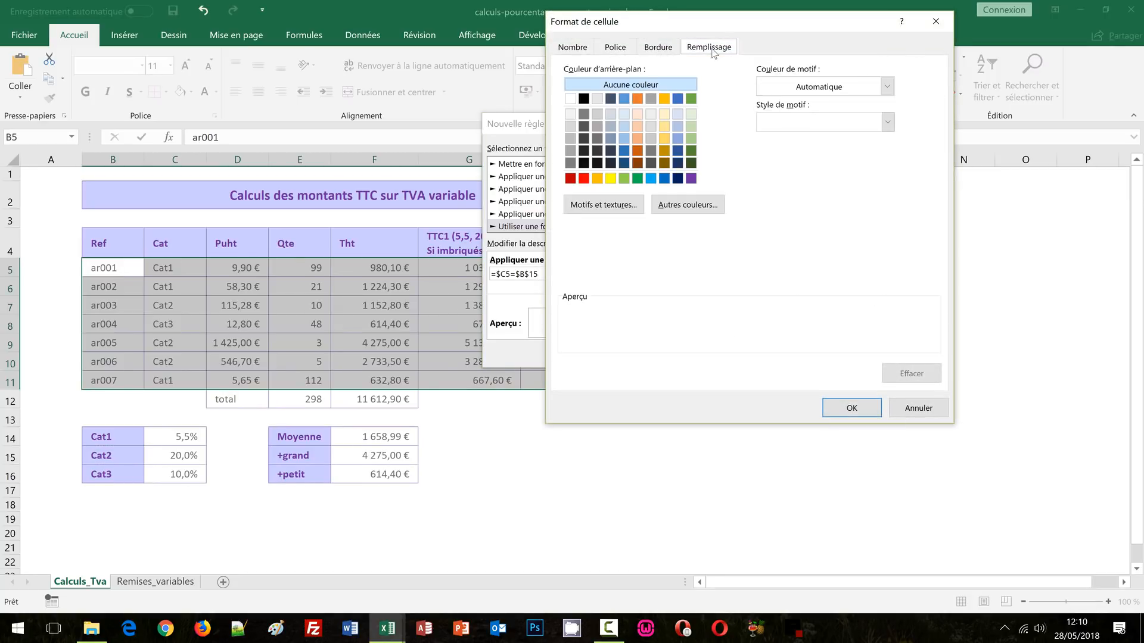
pyautogui.click(635, 114)
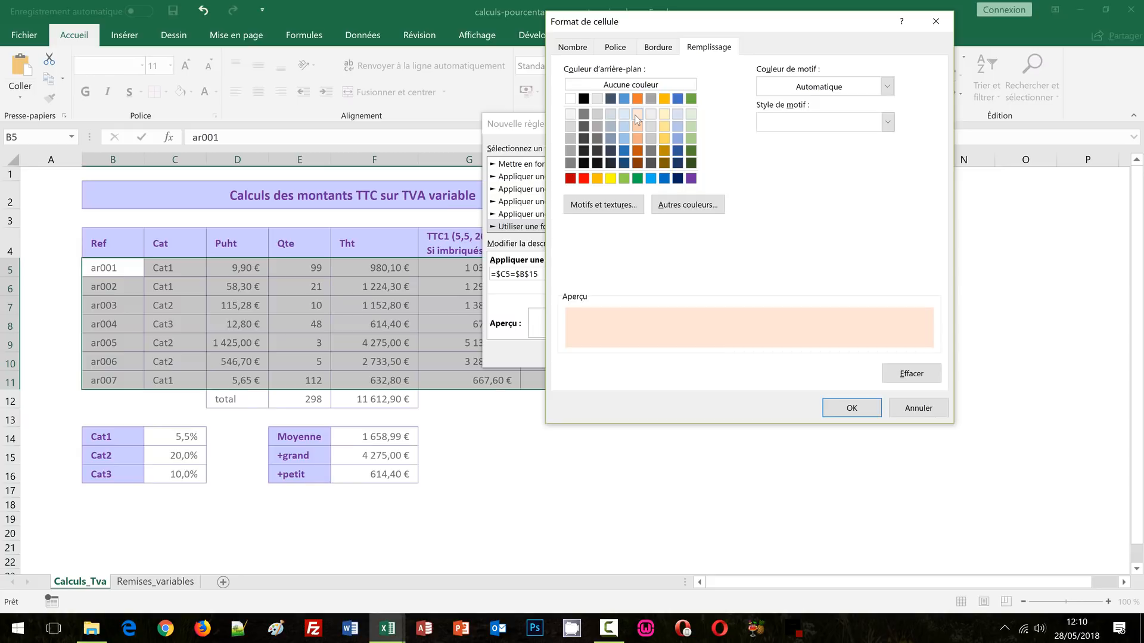
pyautogui.click(620, 49)
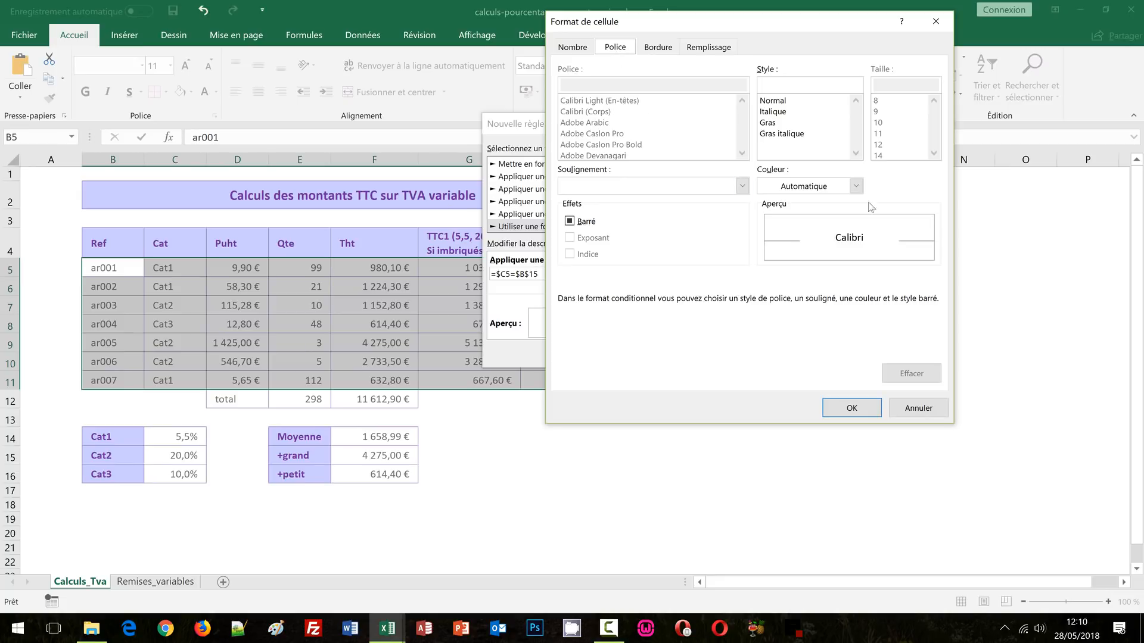
pyautogui.click(856, 186)
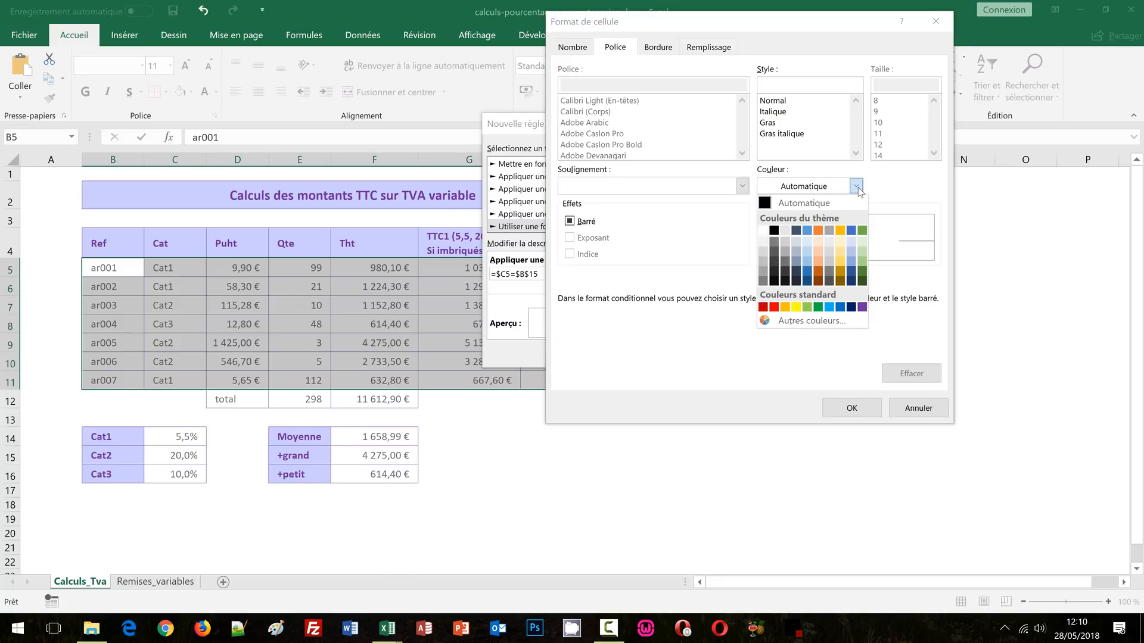
pyautogui.click(820, 274)
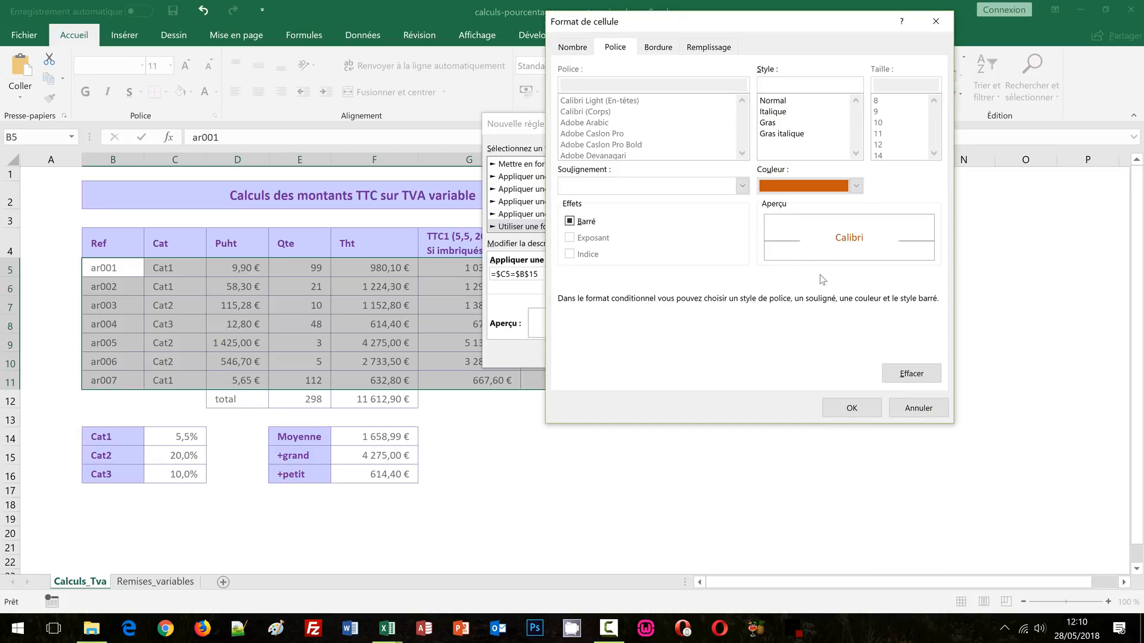
pyautogui.click(838, 411)
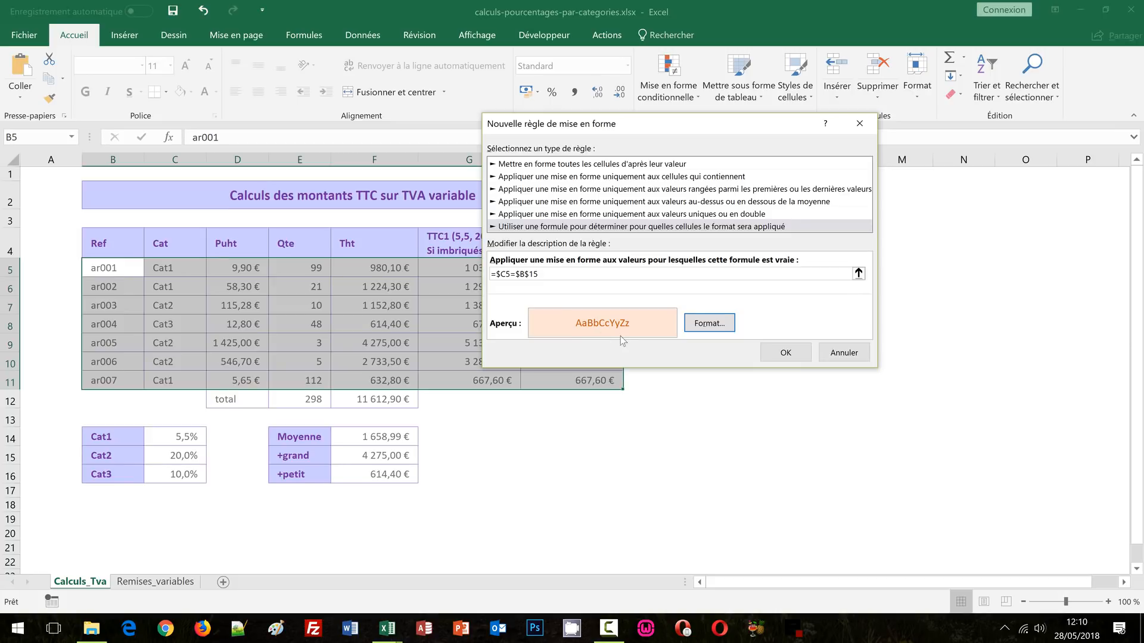
pyautogui.click(785, 353)
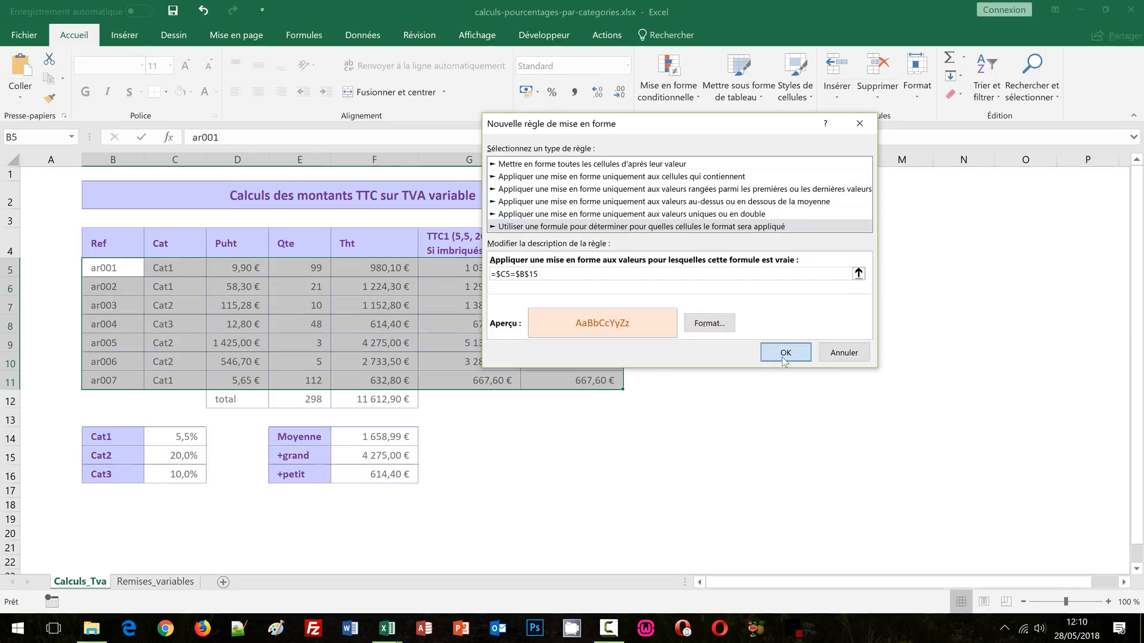
pyautogui.click(799, 386)
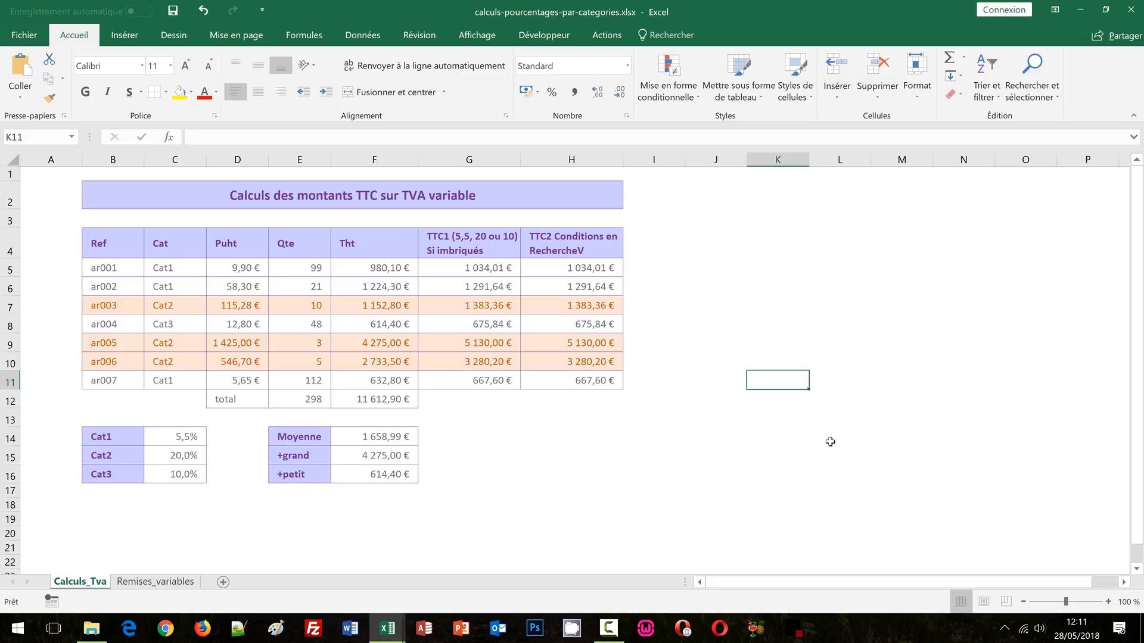
# Step: Change the category of item ar001 in C5 to Cat2 to test the formulas and the conditional formatting
pyautogui.click(167, 268)
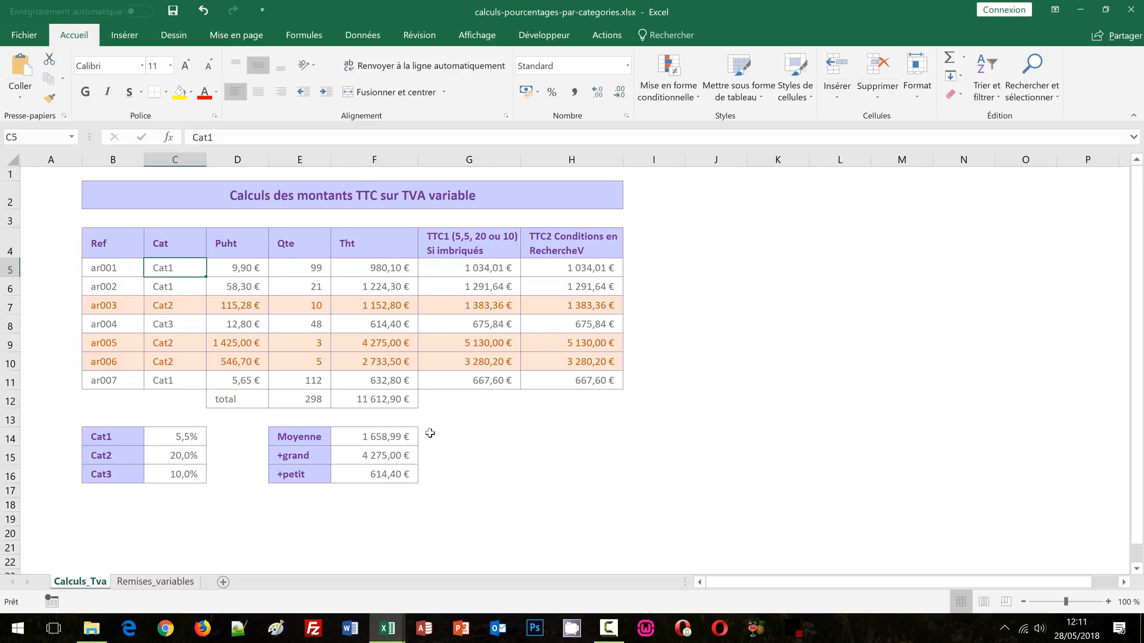
pyautogui.write('Cat2')
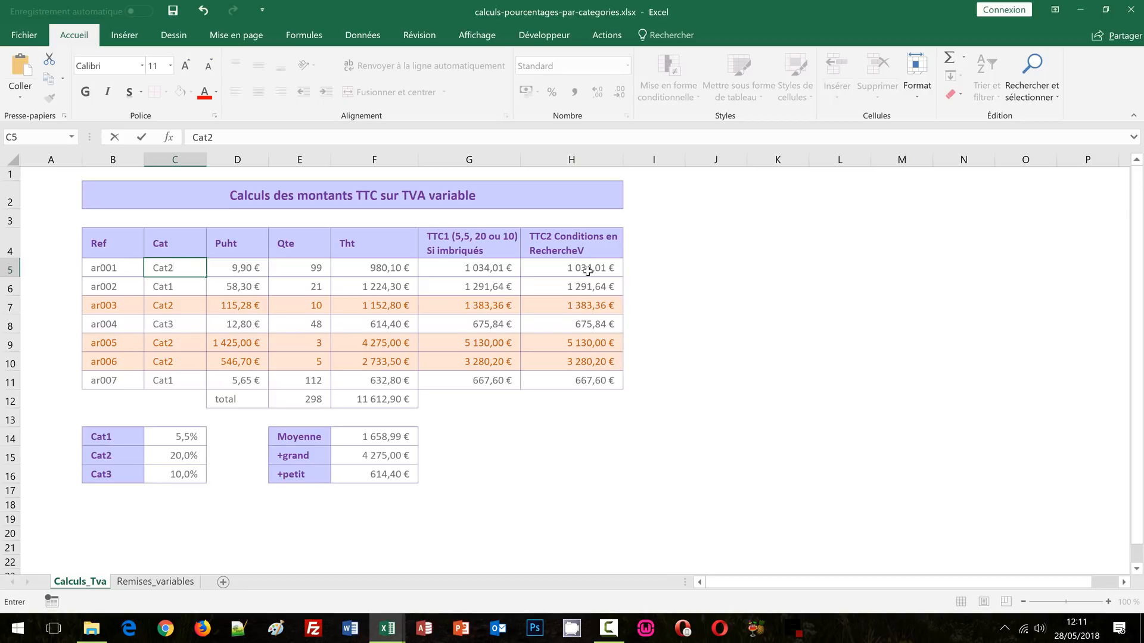
pyautogui.press('Return')
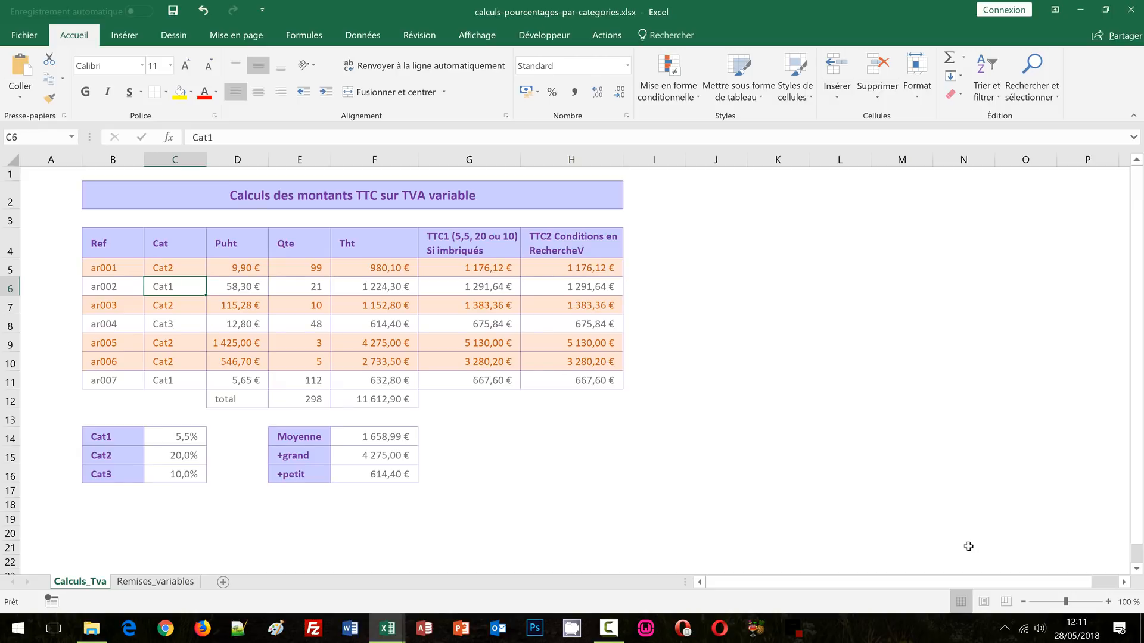
# Step: On the Remises_variables sheet, start the Remise / Cat formula in G3 with =F3*(1-recherchev(
pyautogui.click(153, 582)
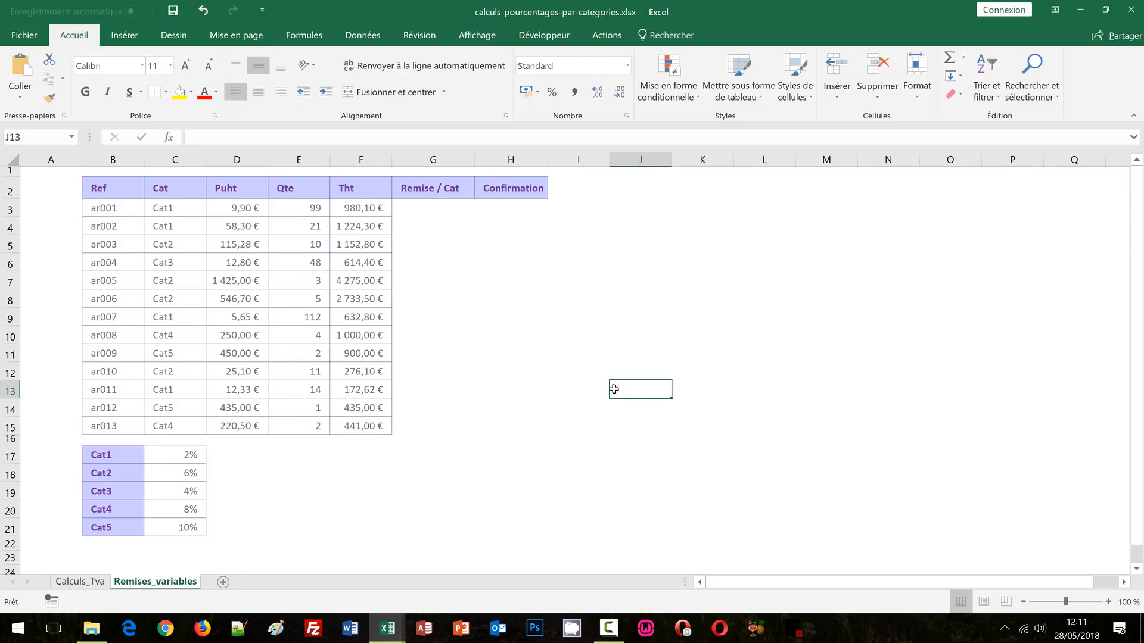
pyautogui.click(424, 213)
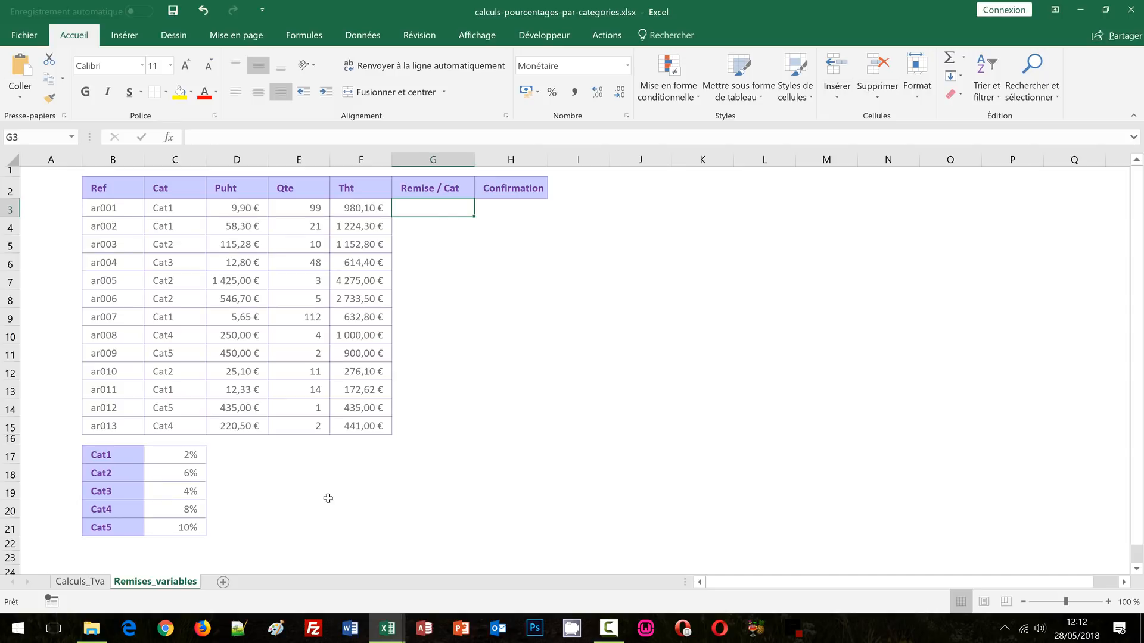
pyautogui.write('=')
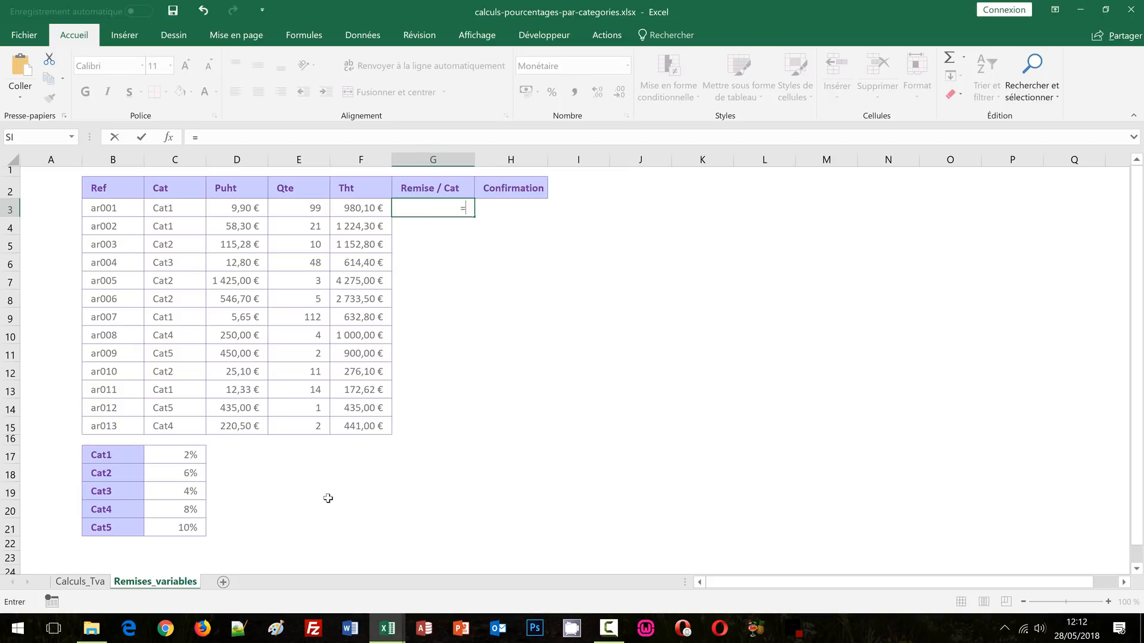
pyautogui.click(356, 207)
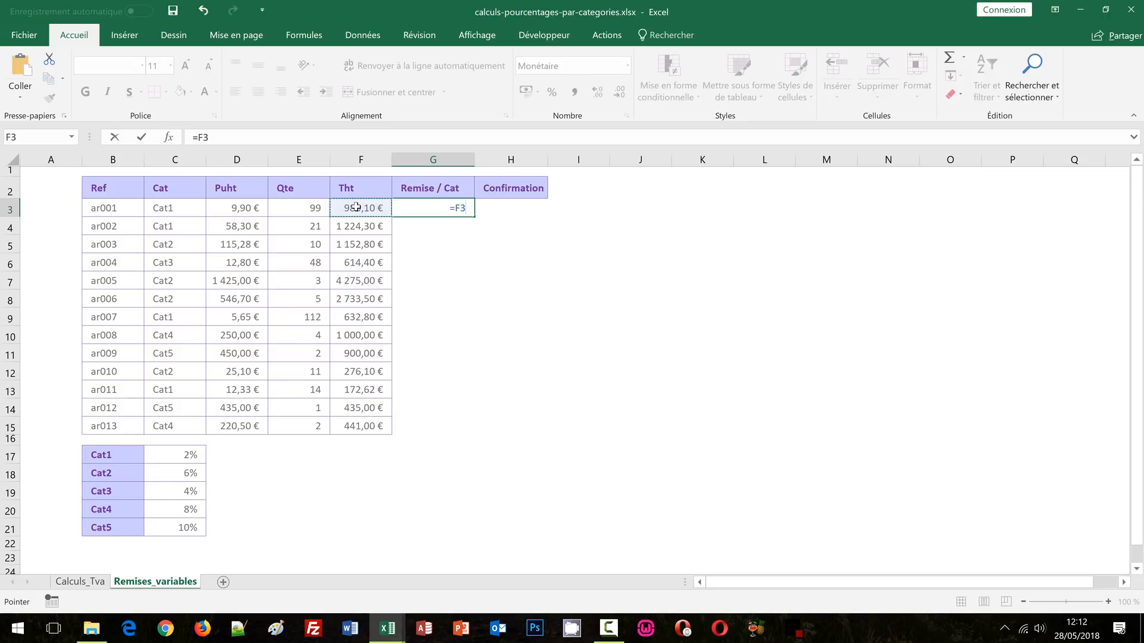
pyautogui.write('*(')
pyautogui.write('1-')
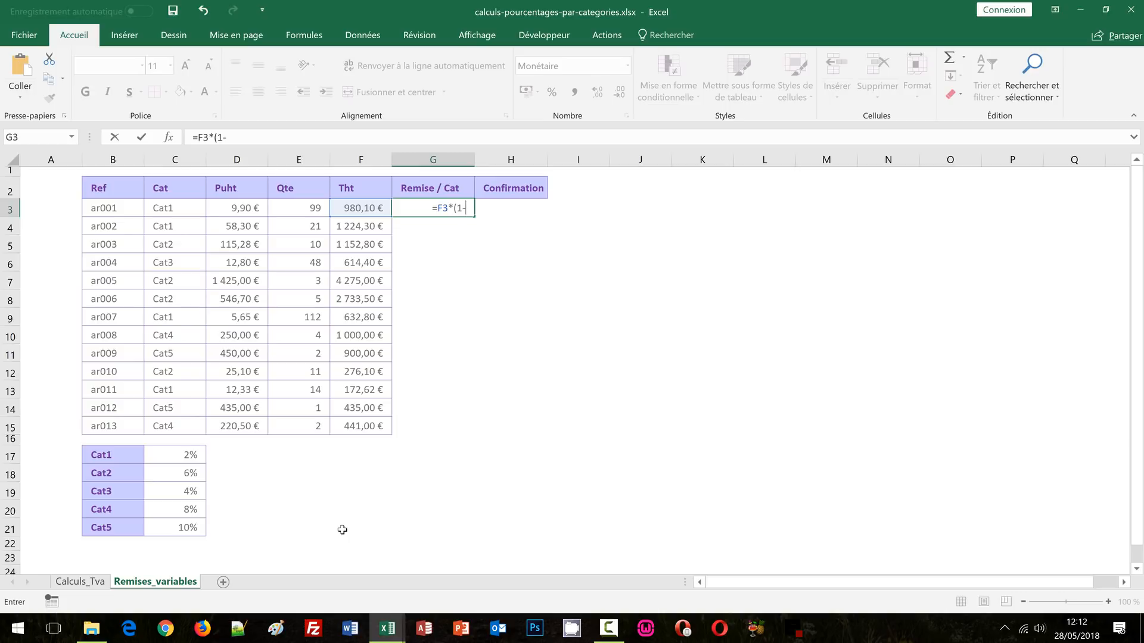
pyautogui.write('reche')
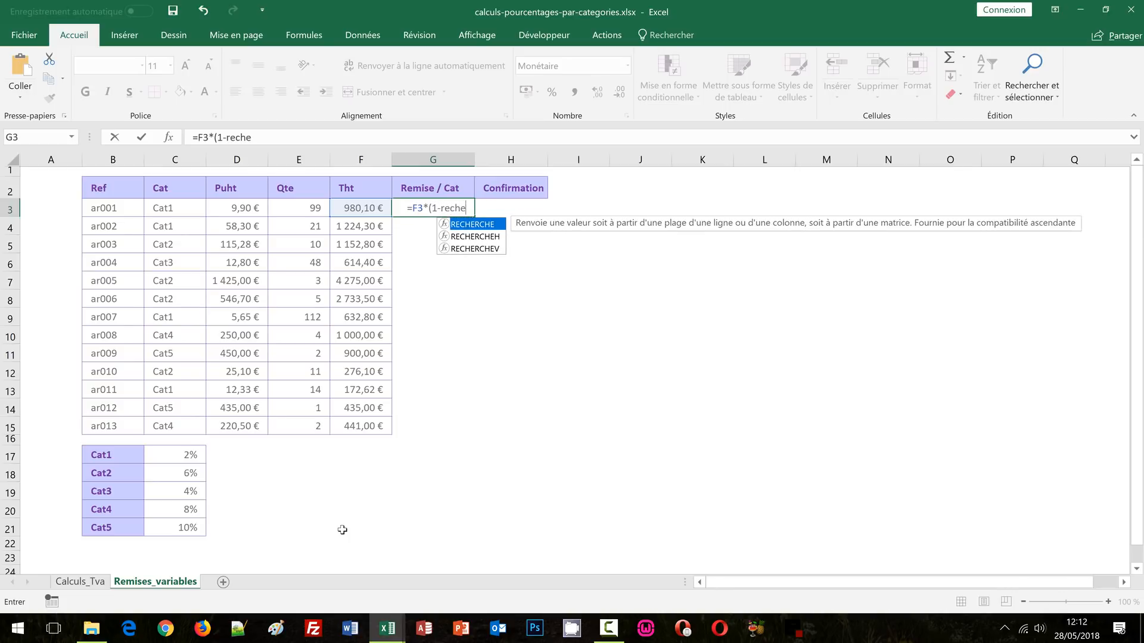
pyautogui.write('rchev(')
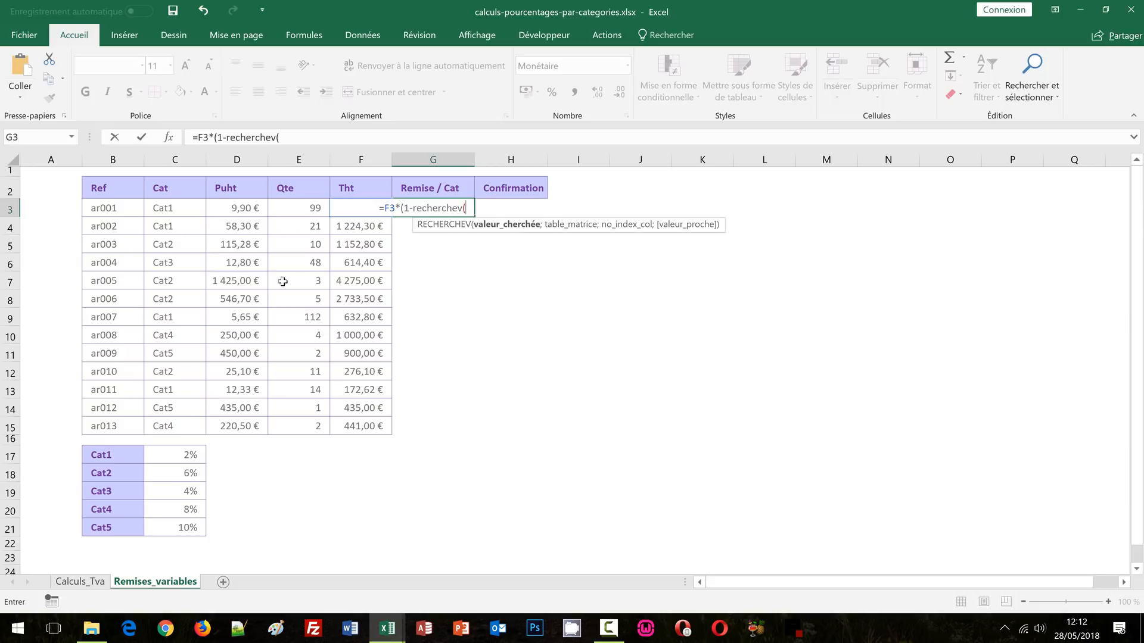
# Step: Use C3 as the lookup value and the discount table $B$17:$C$21, fully absolute, as the lookup range in G3's formula
pyautogui.click(174, 211)
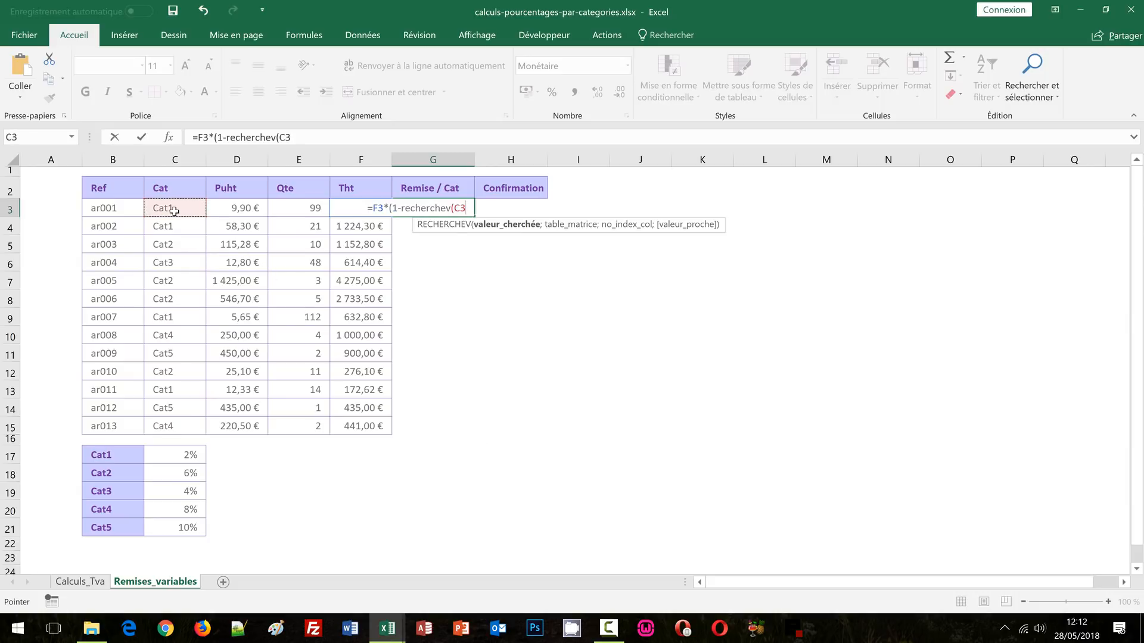
pyautogui.write(';')
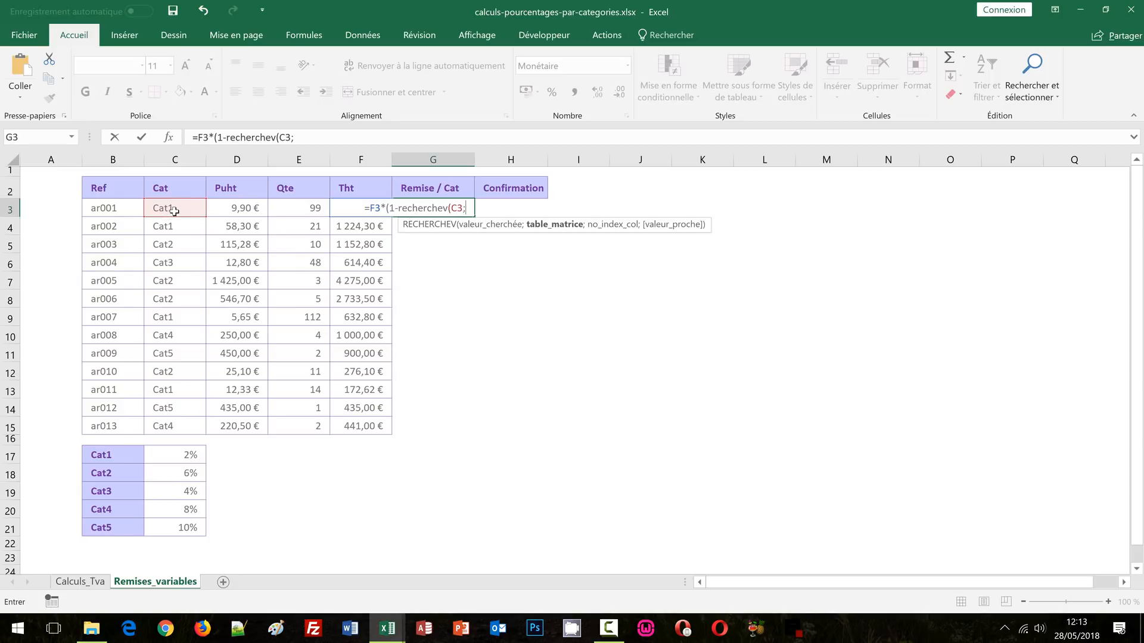
pyautogui.moveTo(95, 455); pyautogui.dragTo(187, 528)
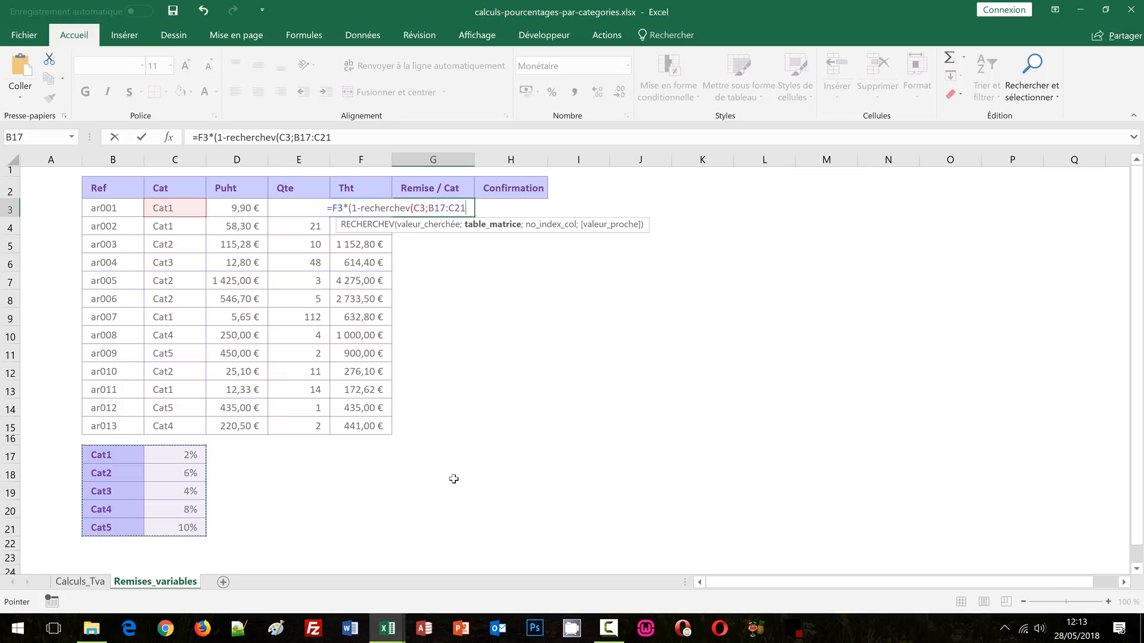
pyautogui.press('F4')
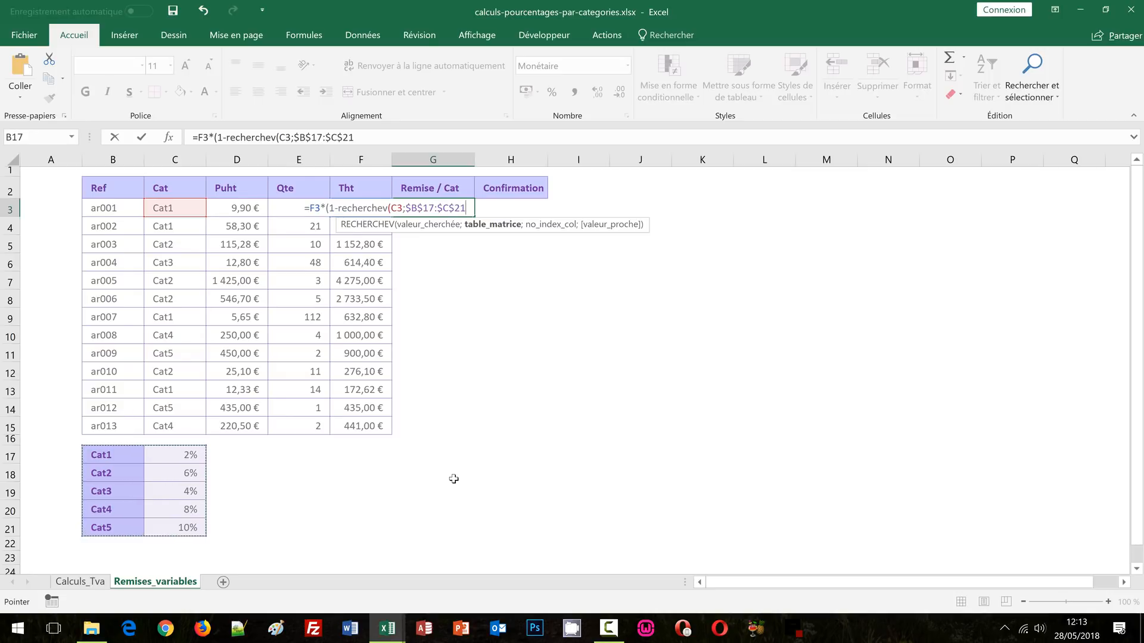
# Step: Finish the G3 lookup with column index 2 and faux for an exact match, and copy the formula down the Remise / Cat column
pyautogui.write(';')
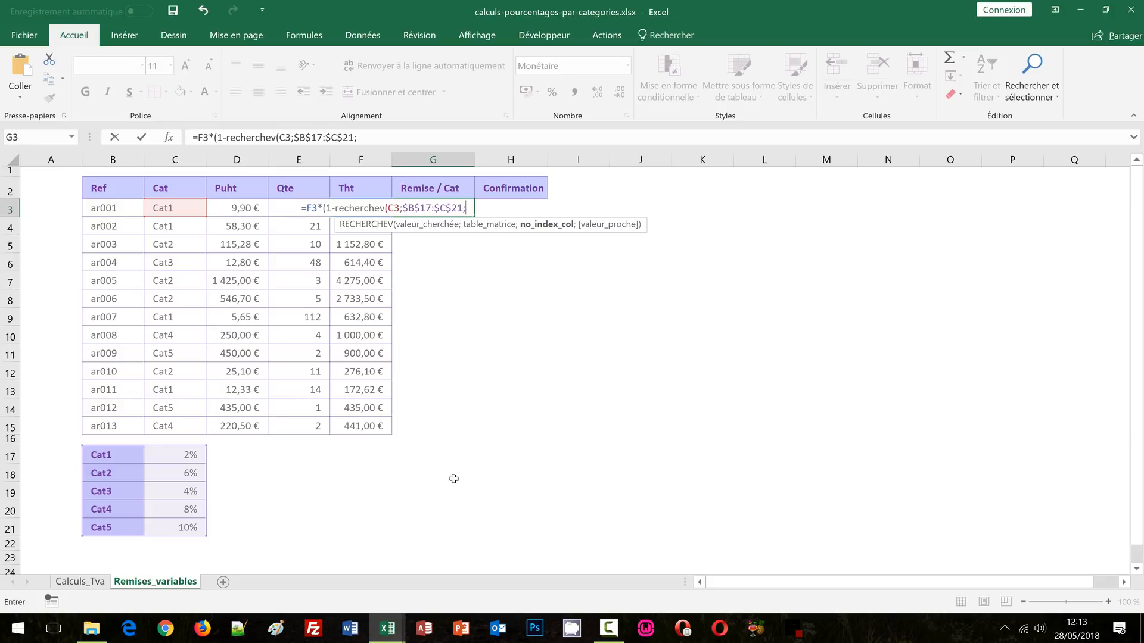
pyautogui.write('2')
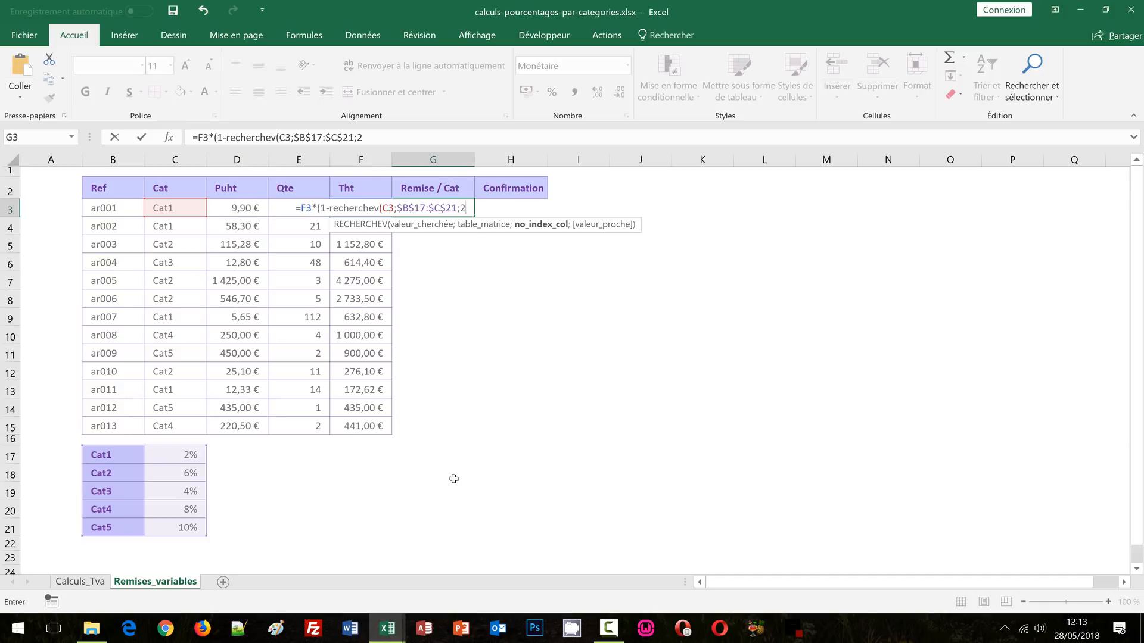
pyautogui.write(';faux')
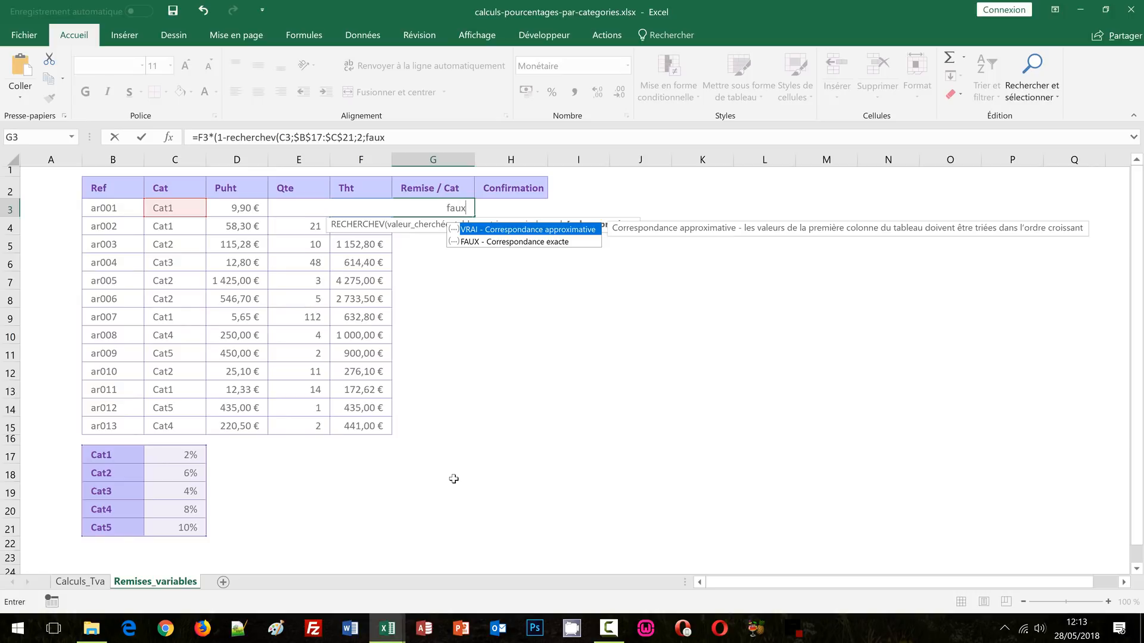
pyautogui.write(')')
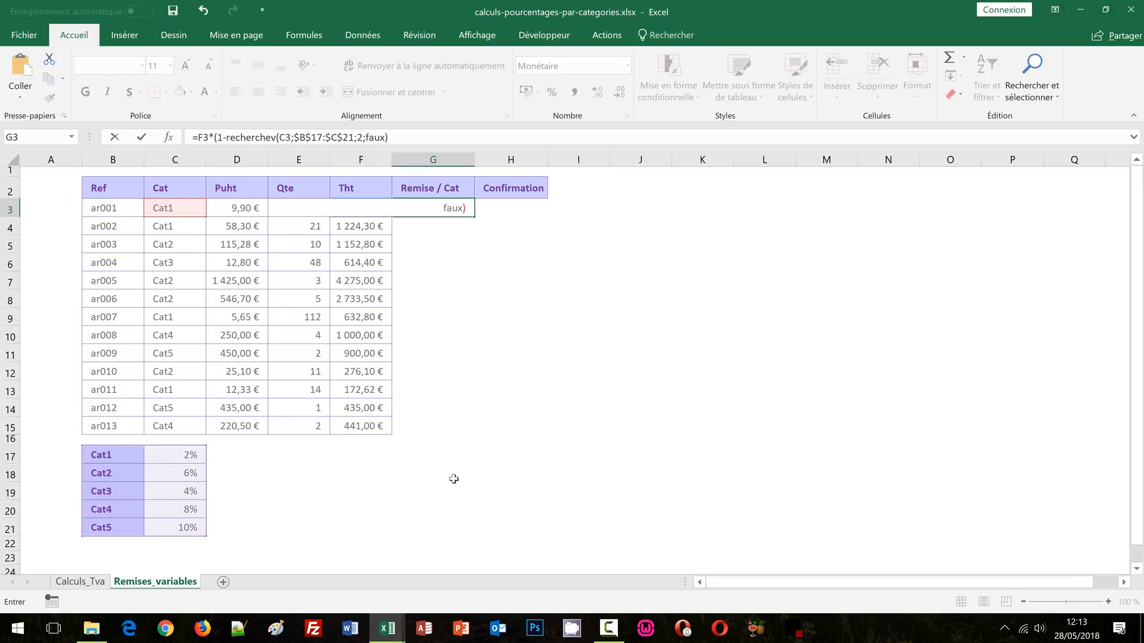
pyautogui.write(')')
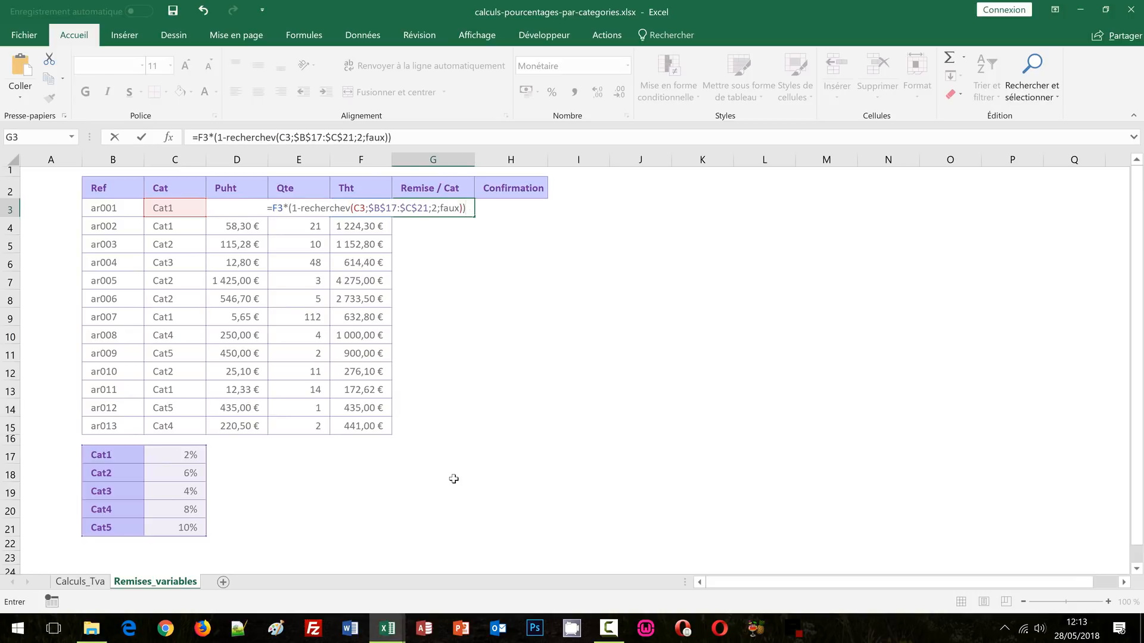
pyautogui.hotkey('ctrl', 'Return')
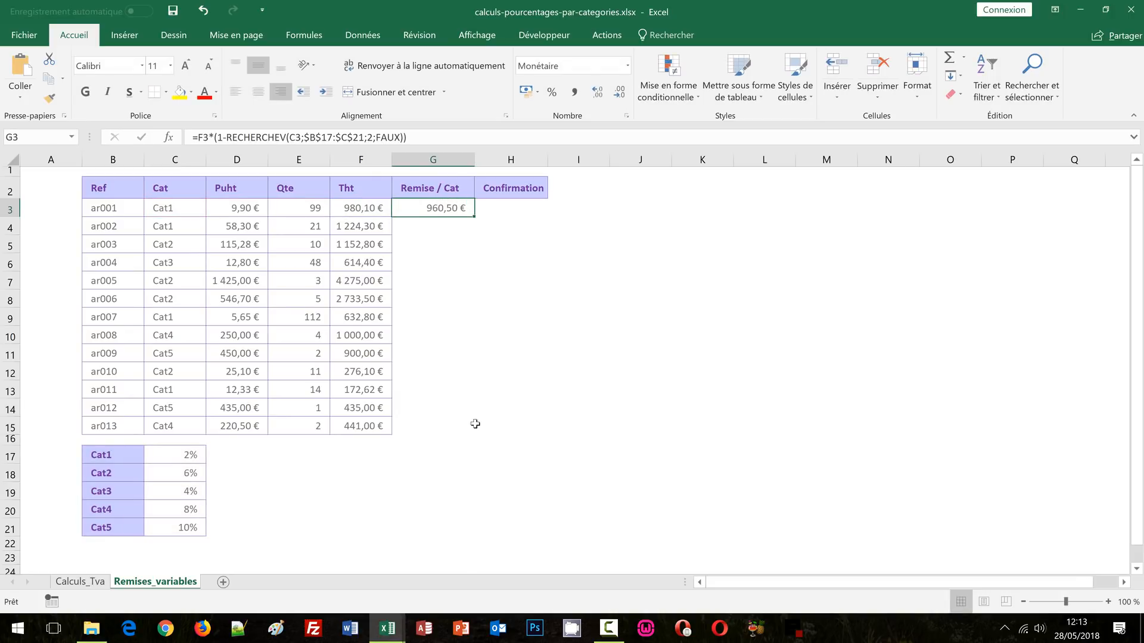
pyautogui.doubleClick(473, 218)
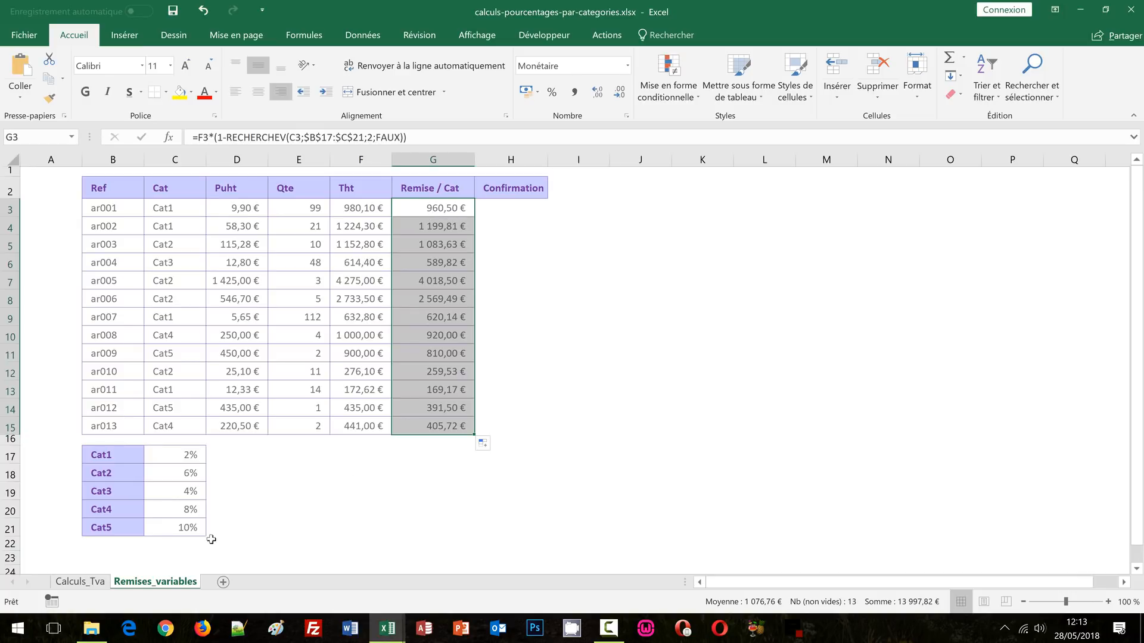
# Step: Compare item ar012's category, Tht amount and discounted price, and review the discount formula in G3
pyautogui.click(164, 408)
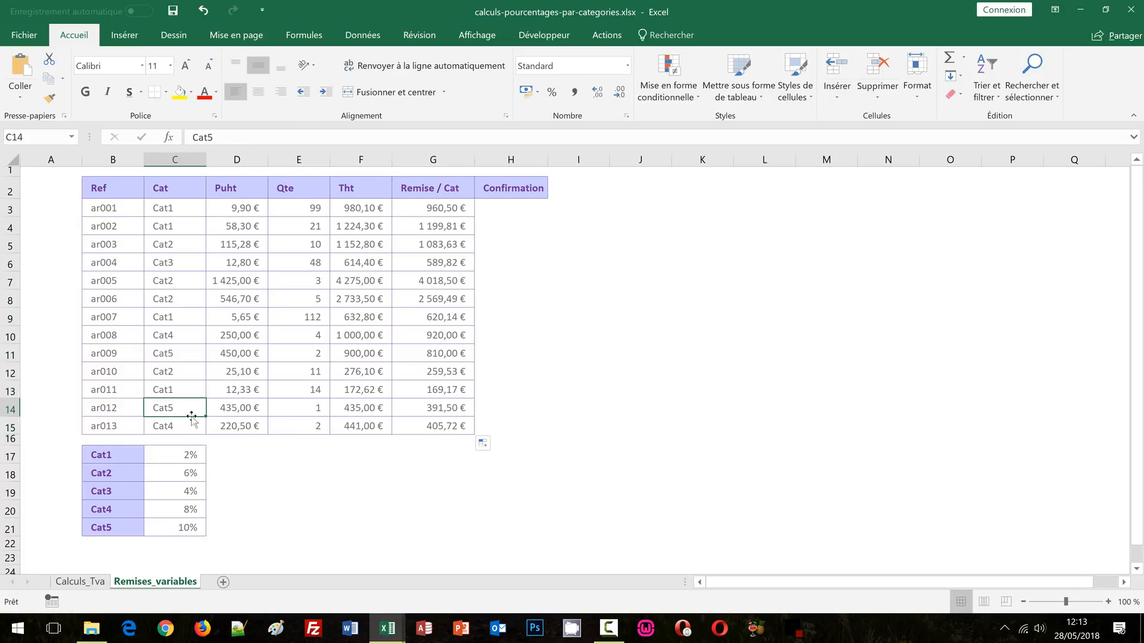
pyautogui.click(349, 410)
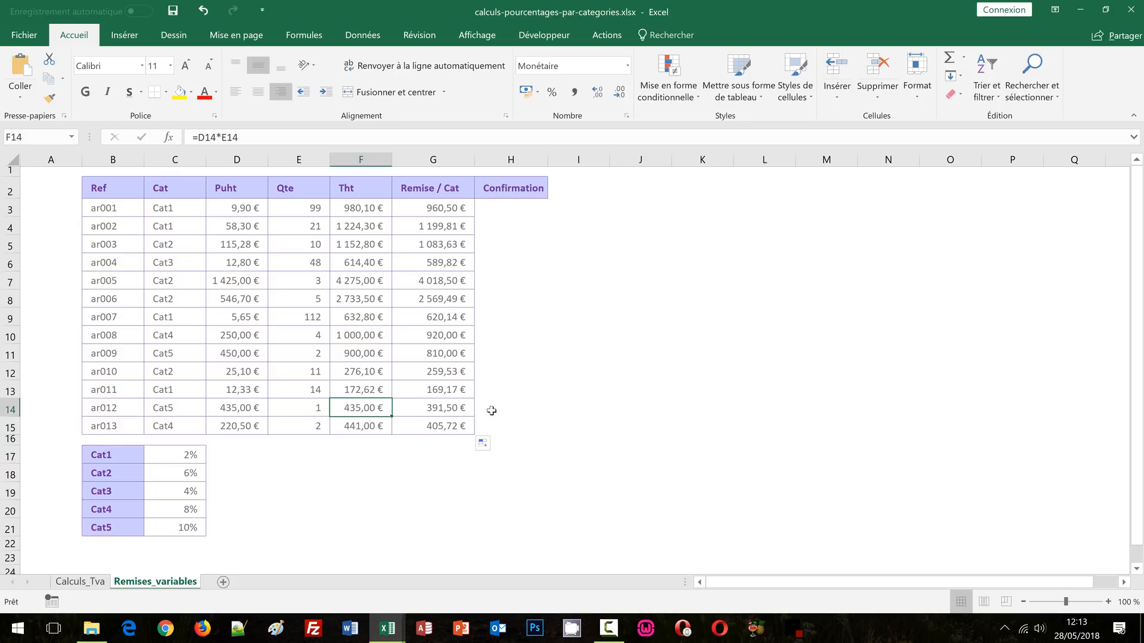
pyautogui.doubleClick(457, 207)
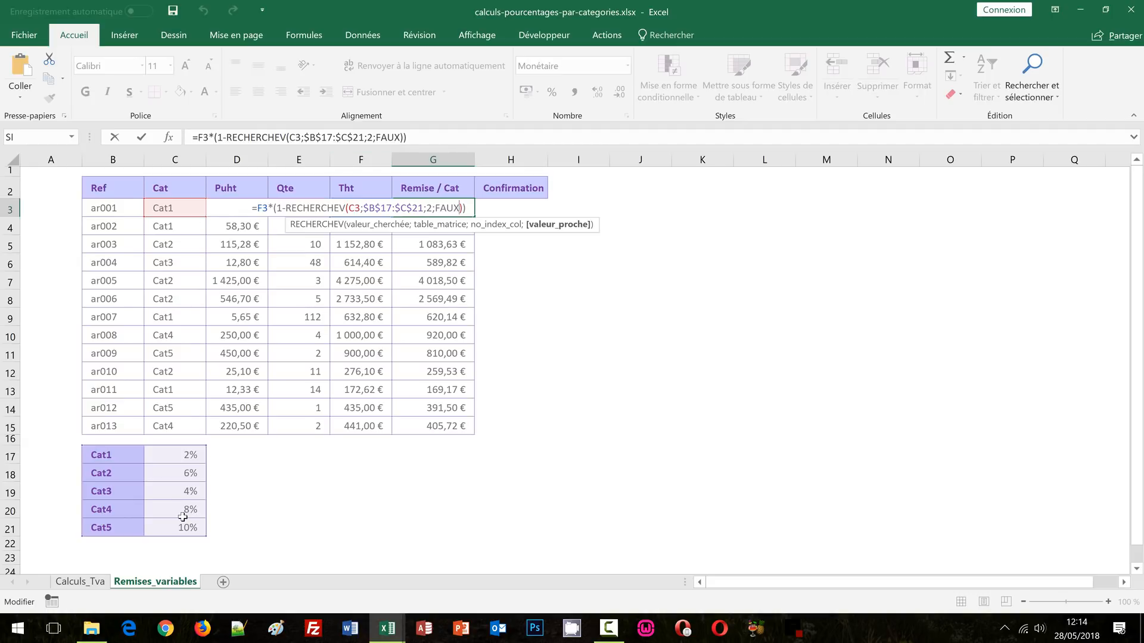
pyautogui.hotkey('ctrl', 'Return')
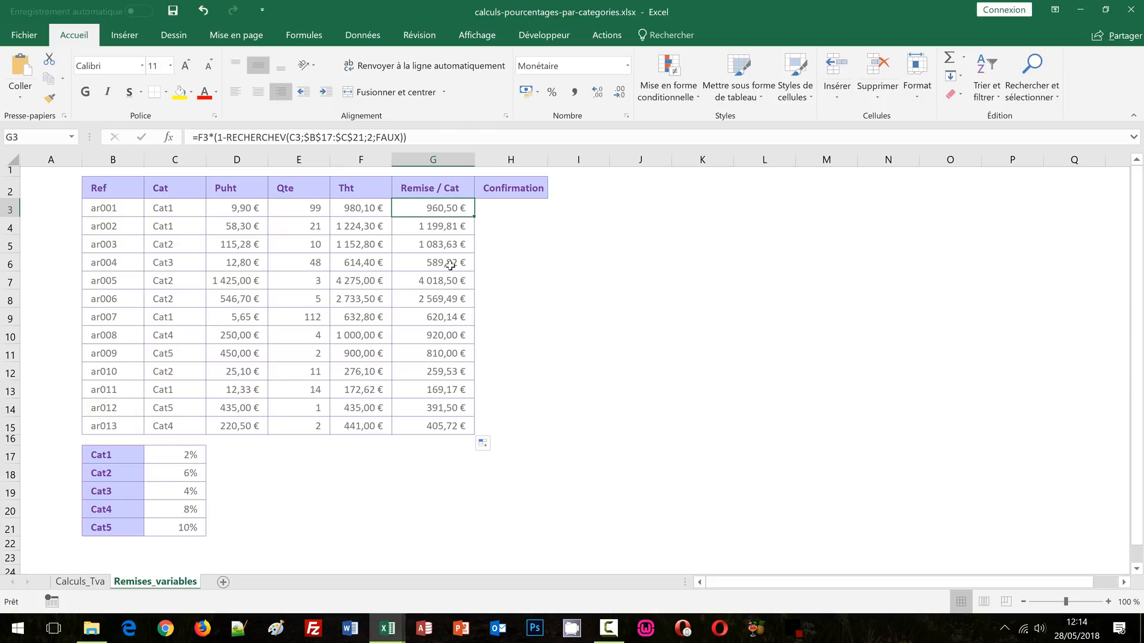
# Step: Enter =(F3-G3)/F3 in H3 to derive the applied discount rate, and copy it down the Confirmation column
pyautogui.click(497, 212)
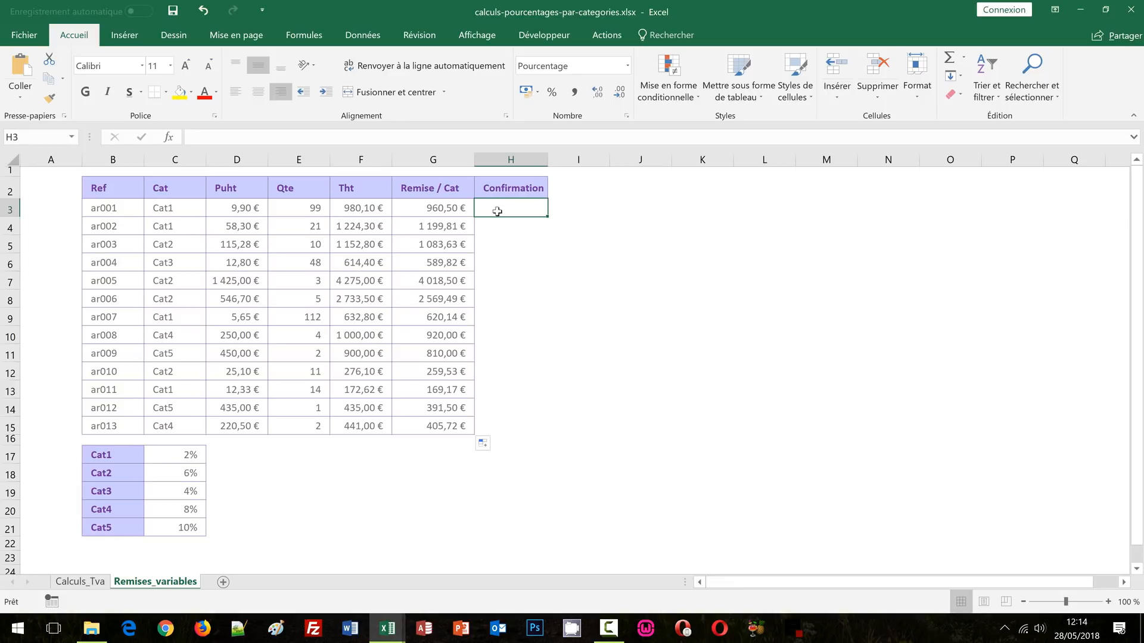
pyautogui.write('=')
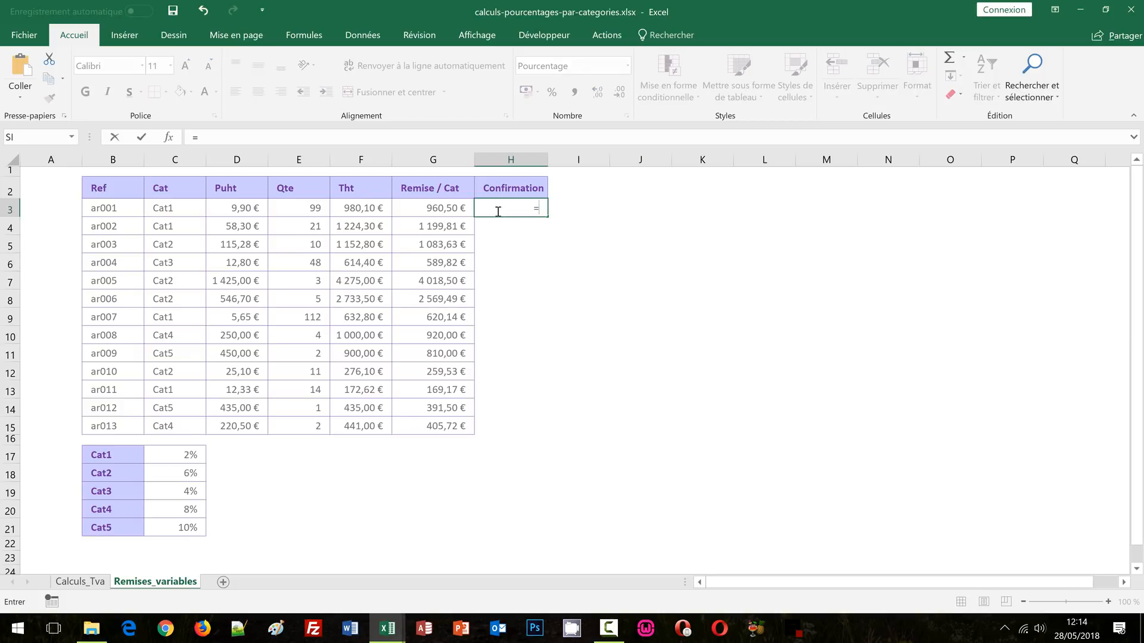
pyautogui.write('(')
pyautogui.click(360, 206)
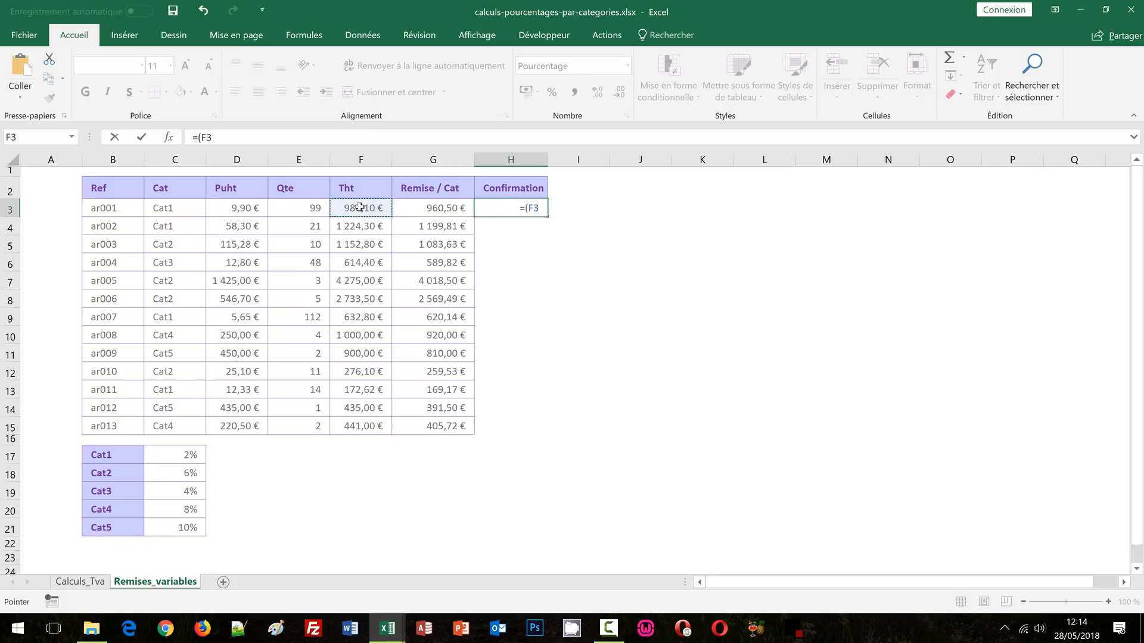
pyautogui.write('-')
pyautogui.click(446, 207)
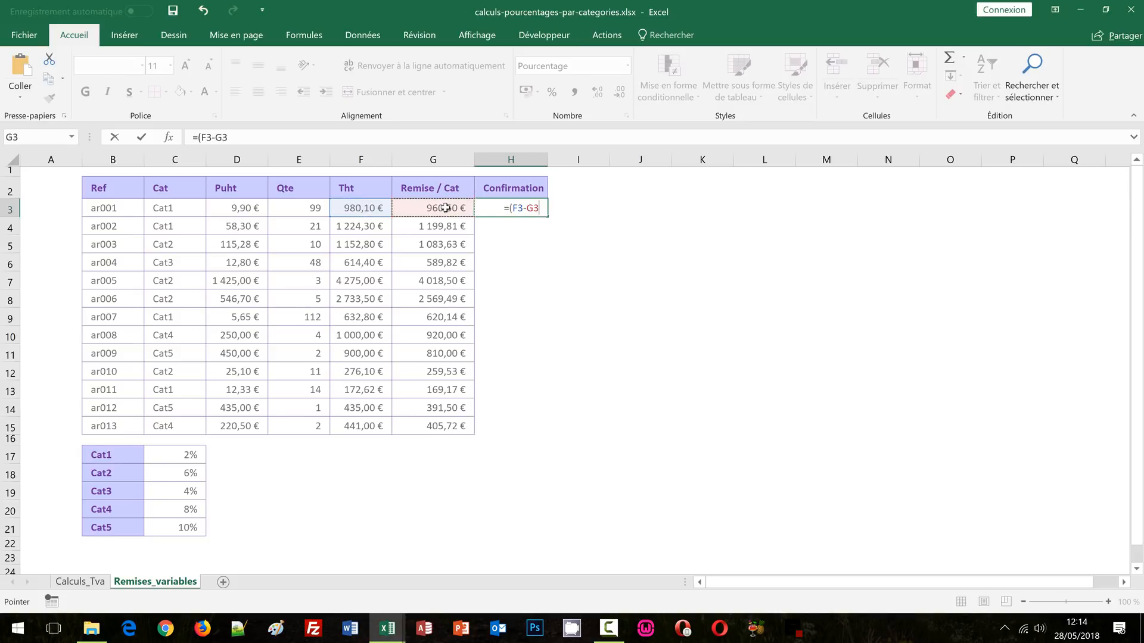
pyautogui.write(')')
pyautogui.write('/')
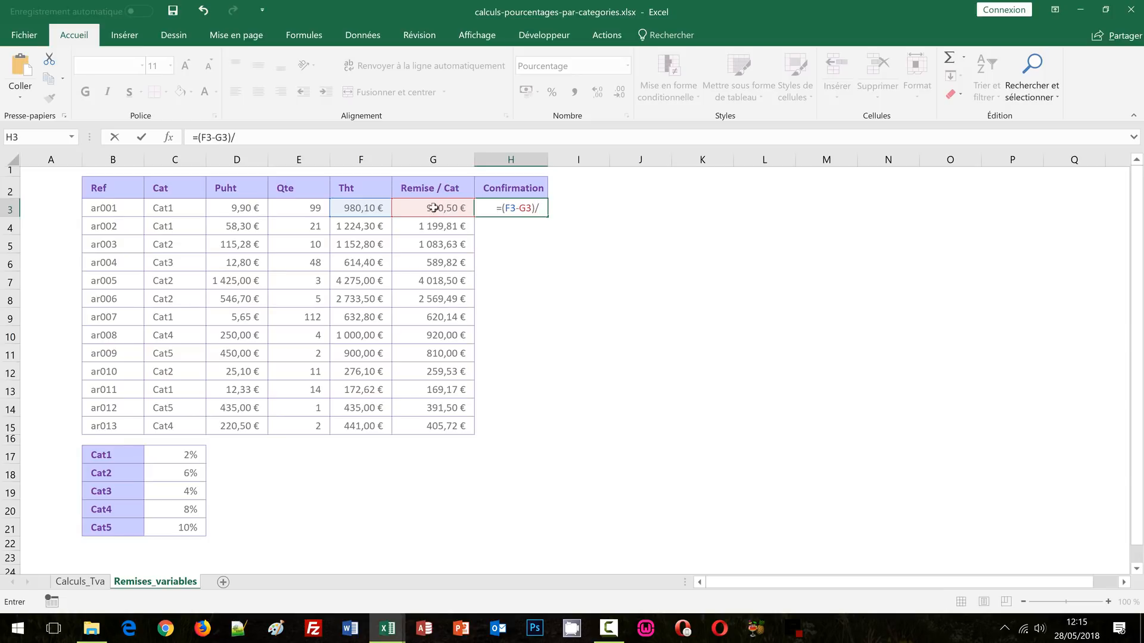
pyautogui.click(358, 209)
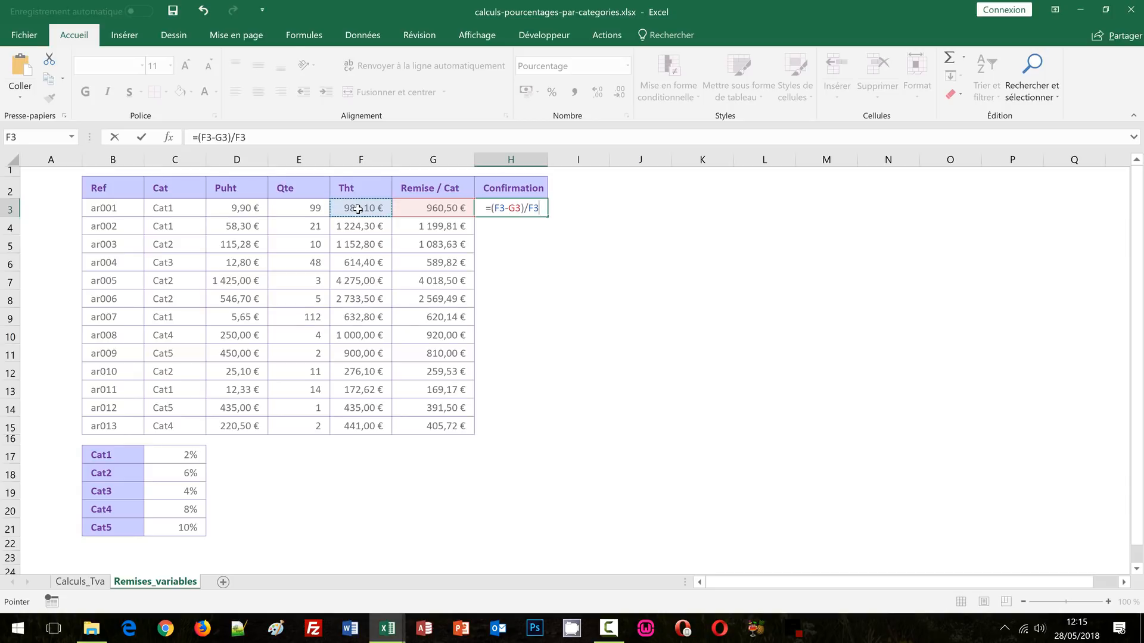
pyautogui.hotkey('ctrl', 'Return')
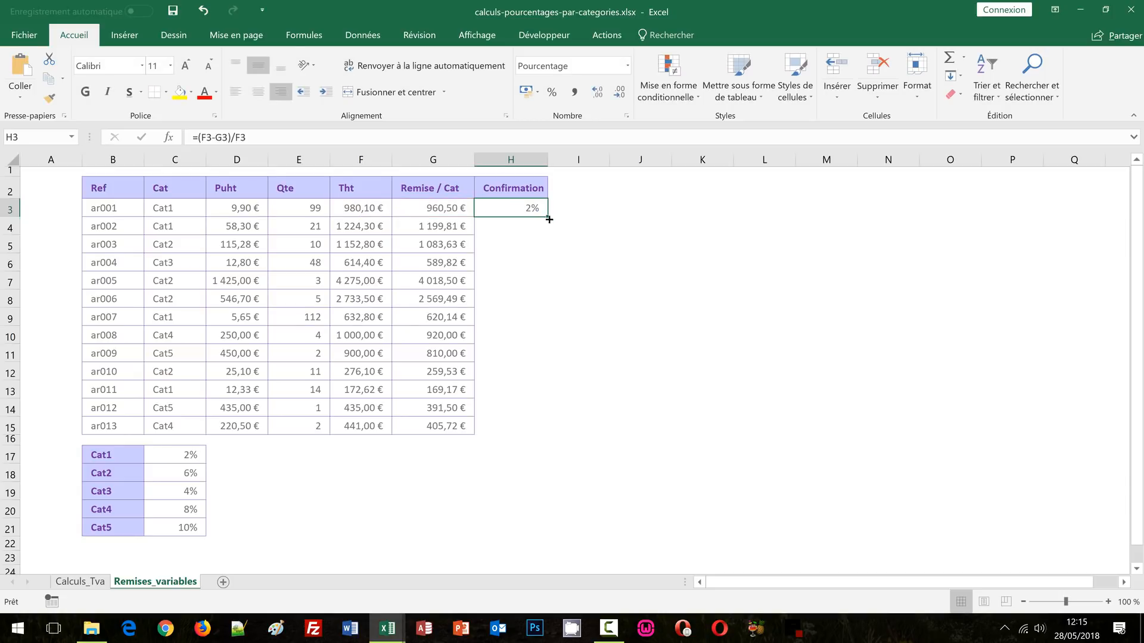
pyautogui.doubleClick(549, 220)
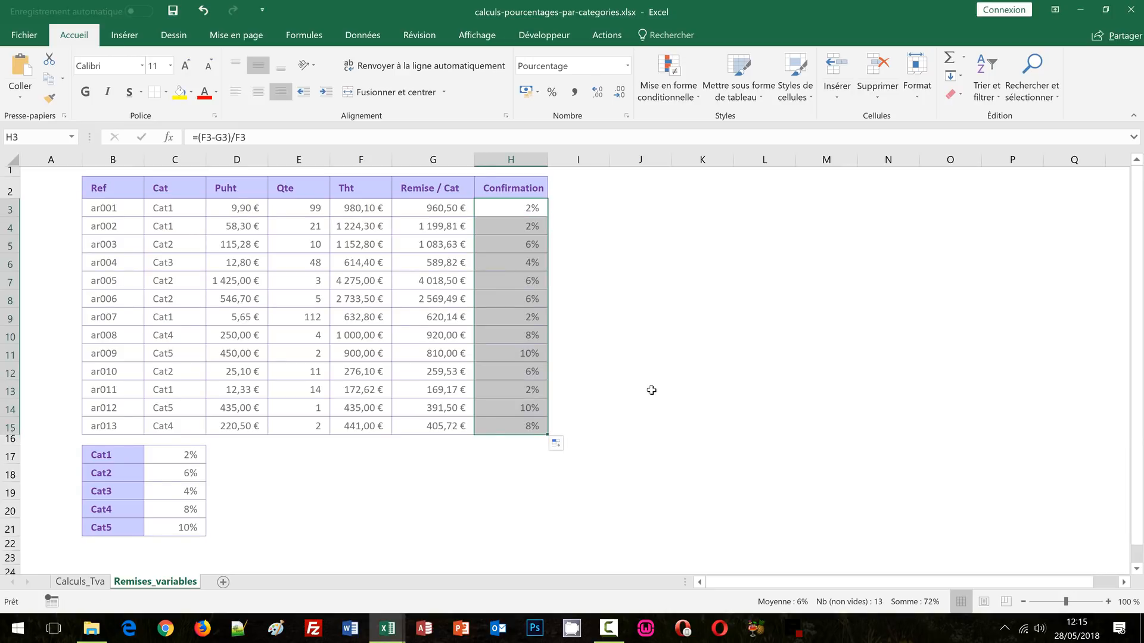
# Step: Check Confirmation rates for items of each category against the discount table, and review the formula in G3 once more
pyautogui.click(522, 211)
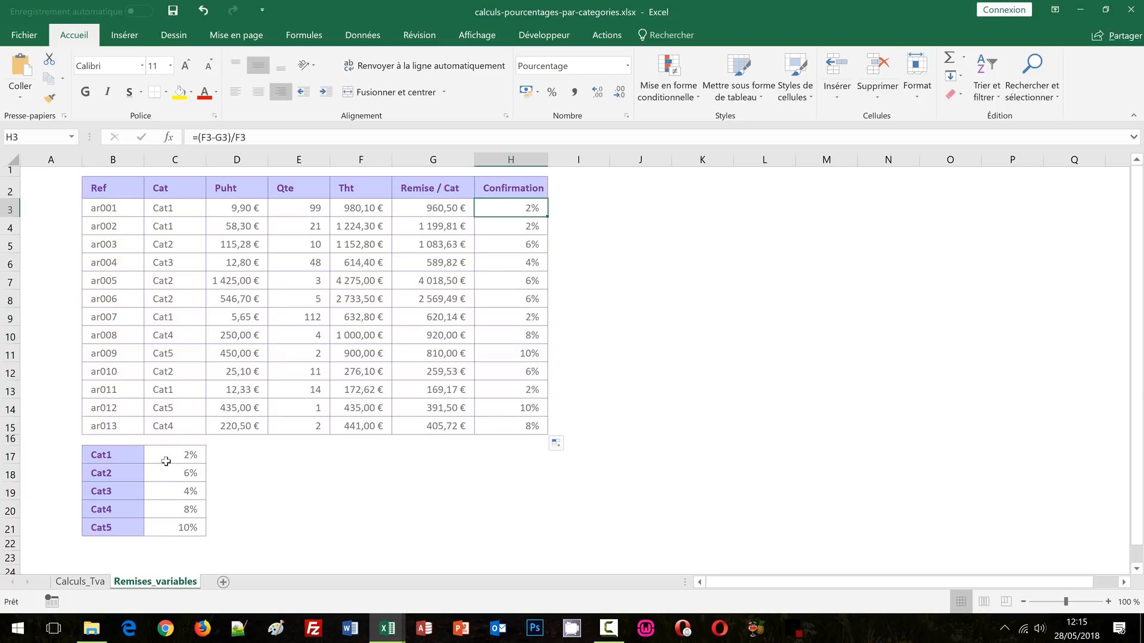
pyautogui.click(520, 250)
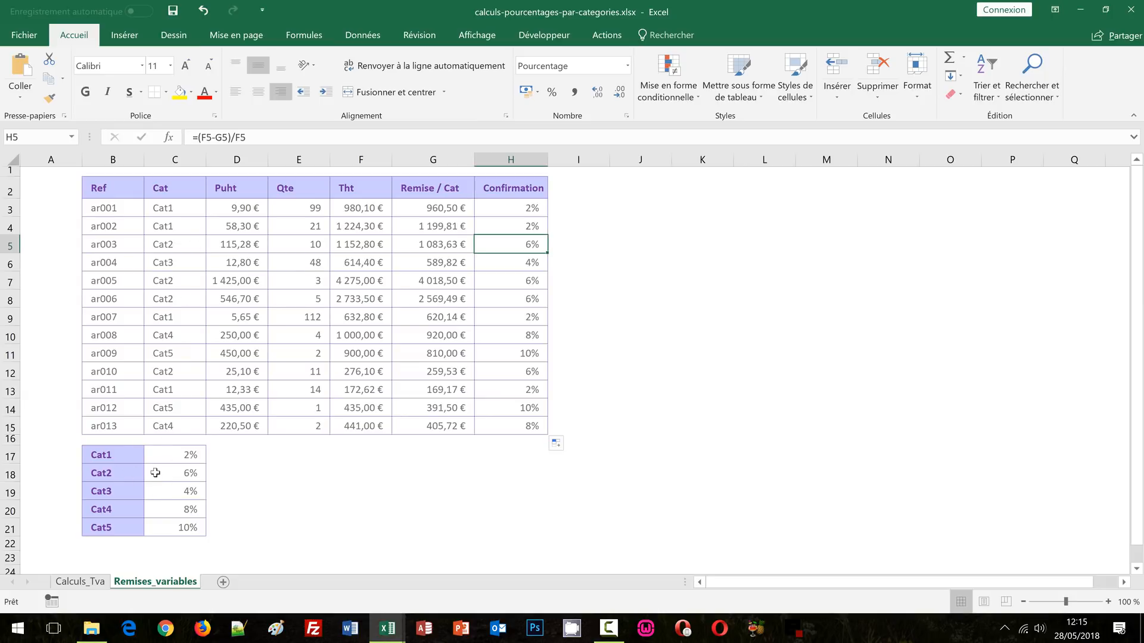
pyautogui.click(529, 265)
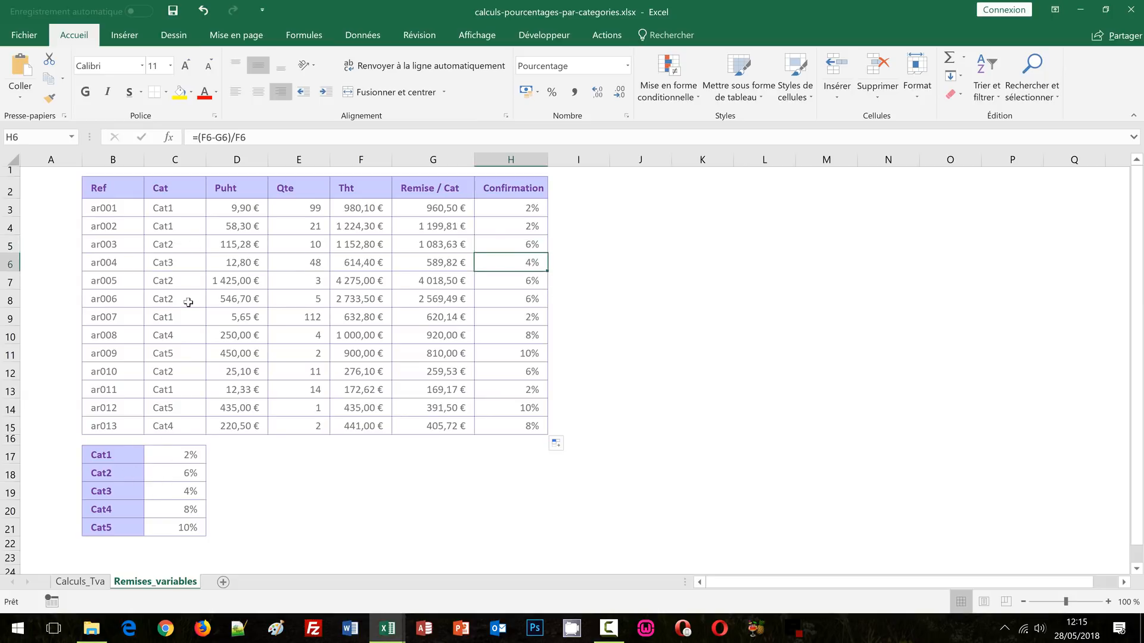
pyautogui.click(526, 337)
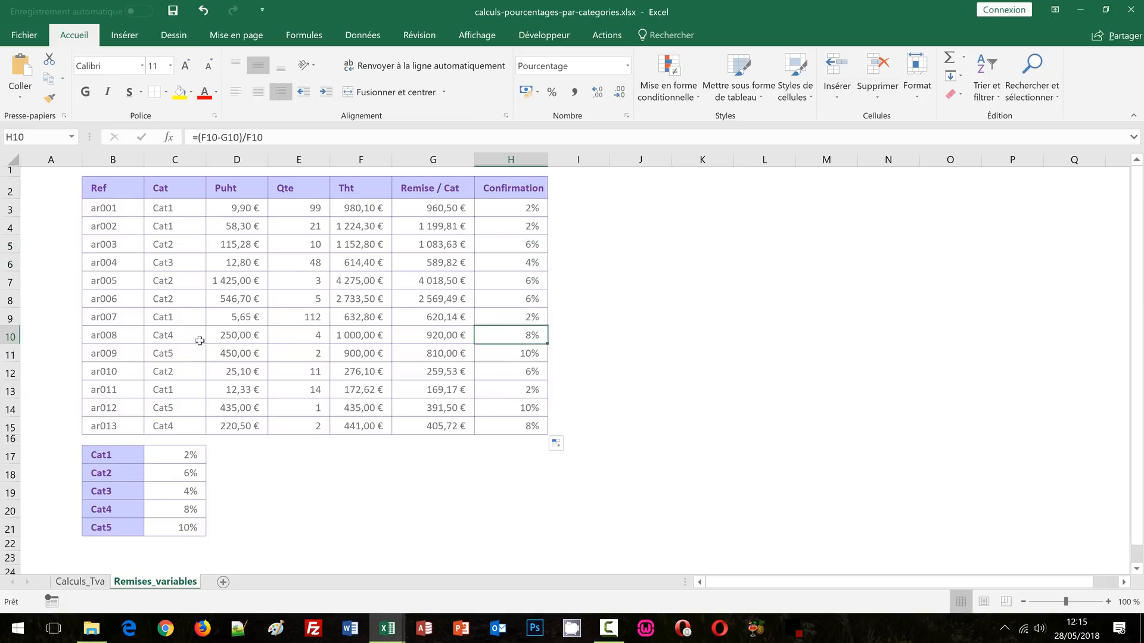
pyautogui.click(532, 407)
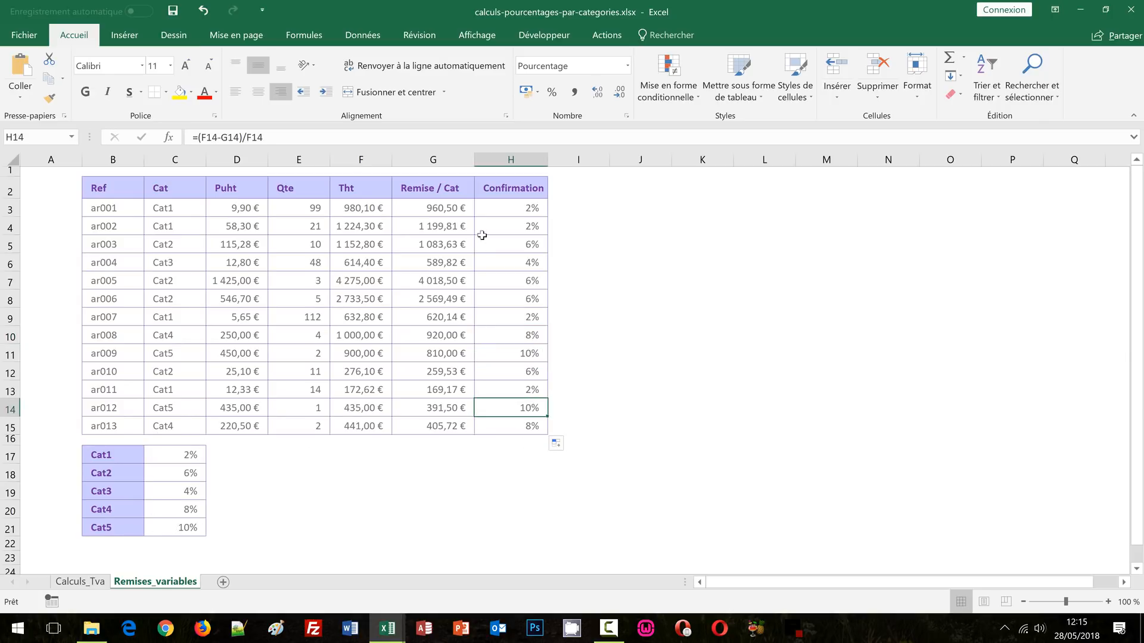
pyautogui.doubleClick(451, 206)
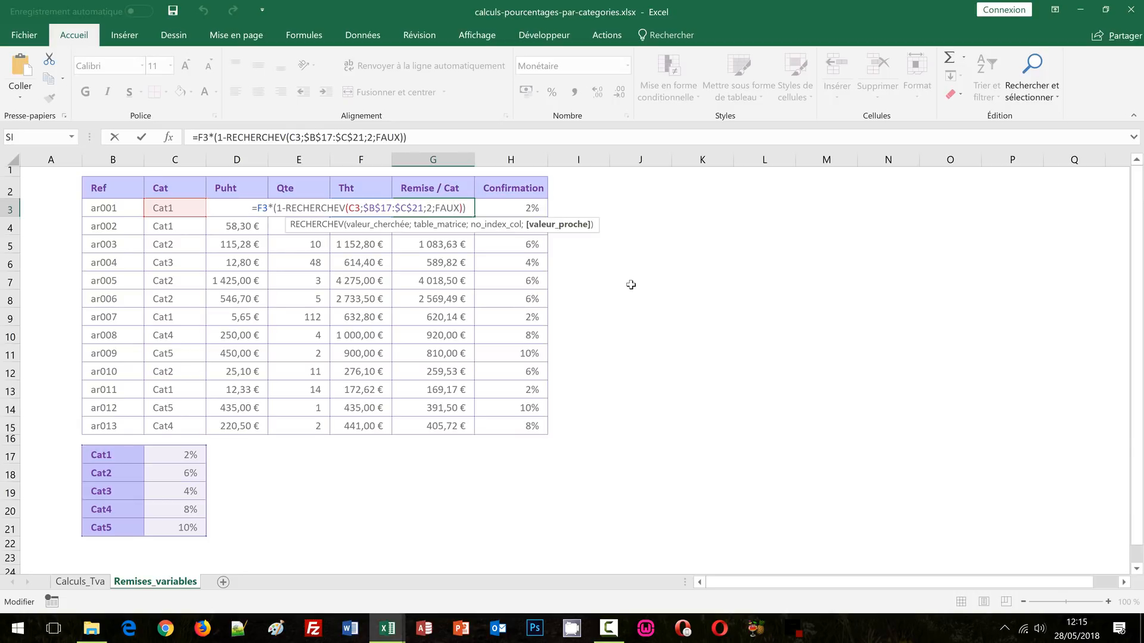
pyautogui.hotkey('ctrl', 'Return')
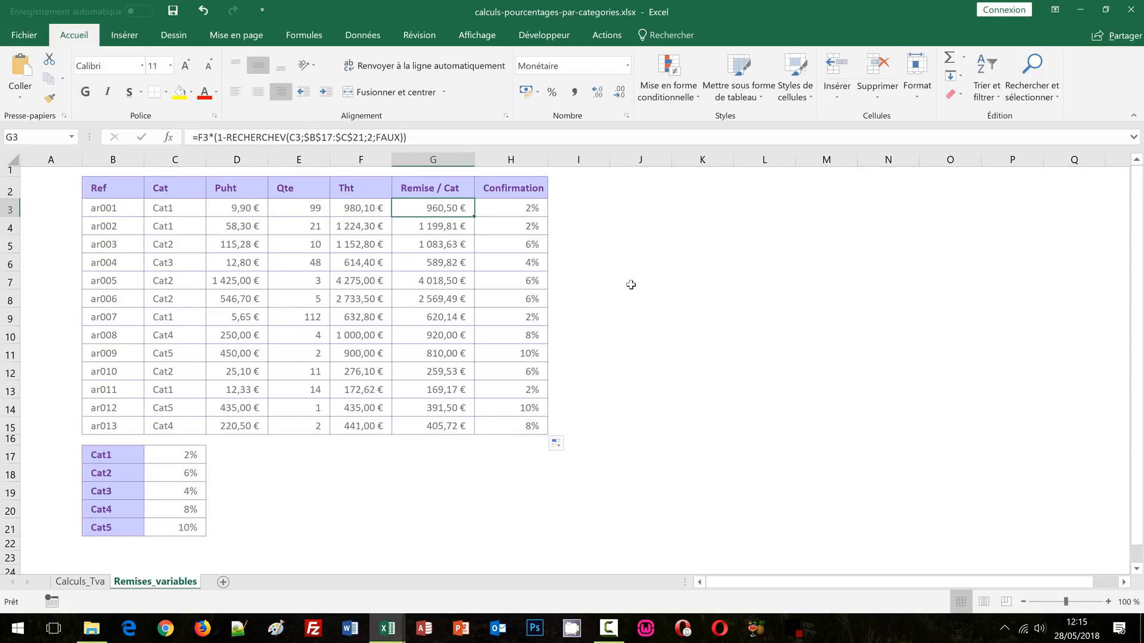